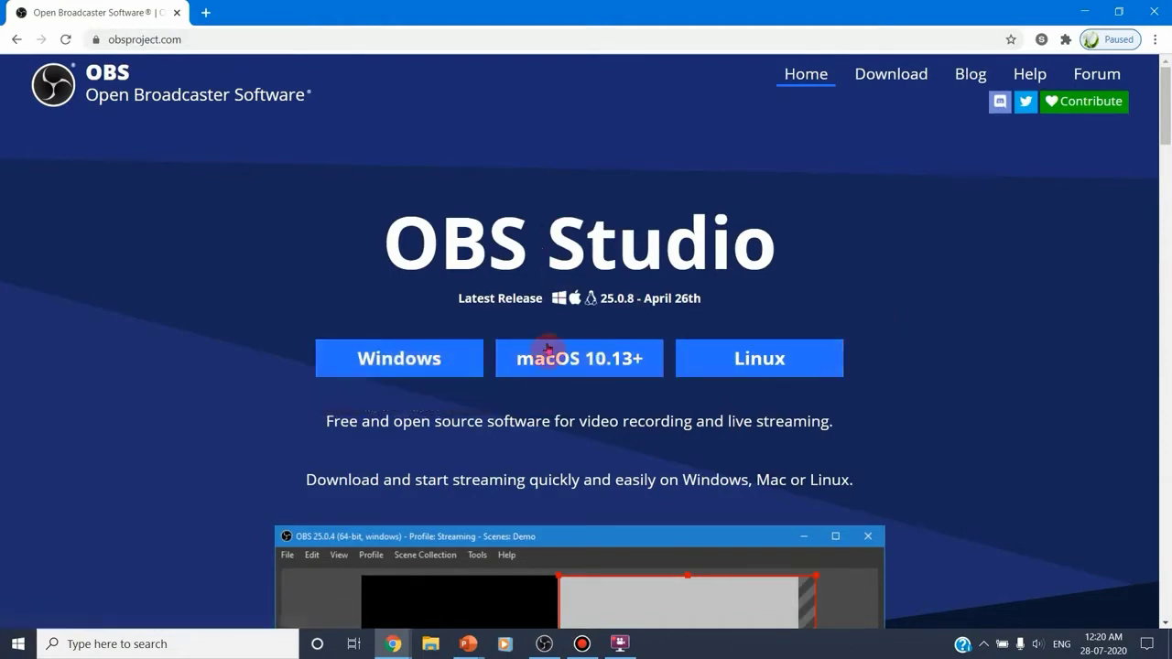
Switch from the OBS download page to OBS Studio and open the prompt for adding a scene, cancelling it
scroll(547, 355, down, 2)
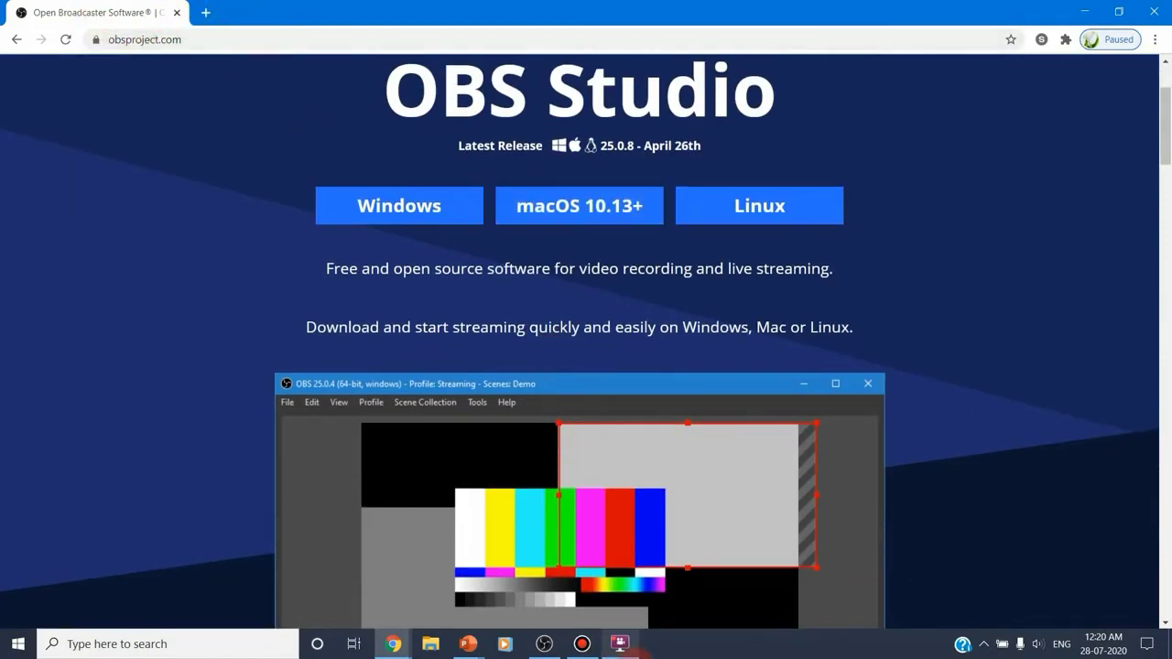
click(543, 644)
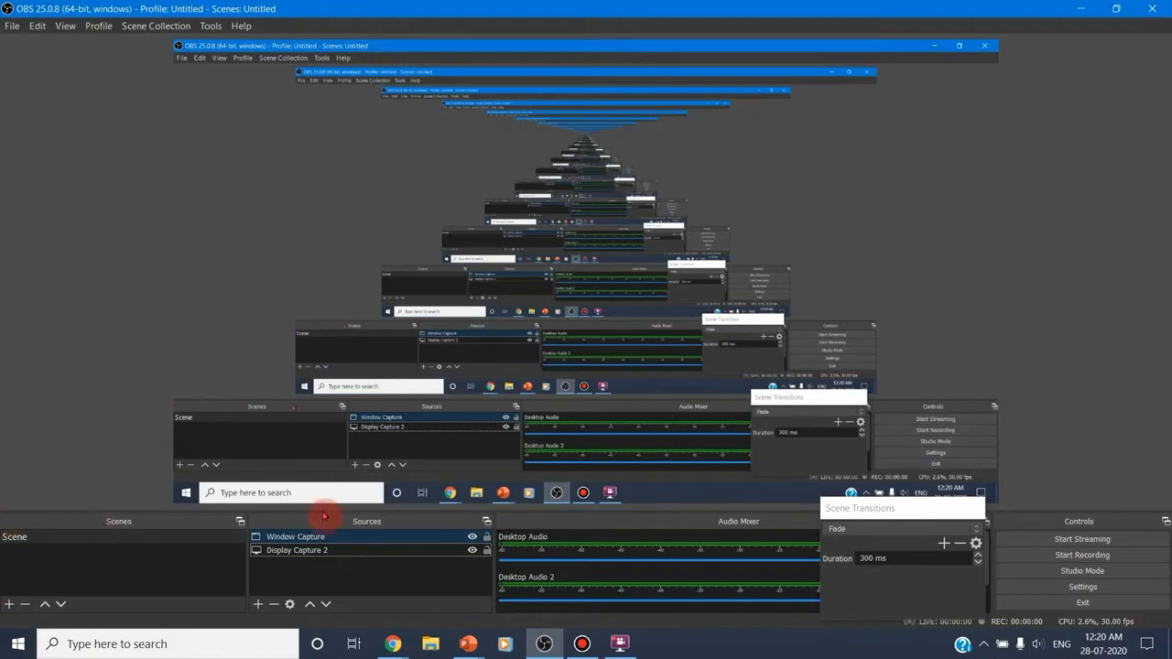
click(9, 604)
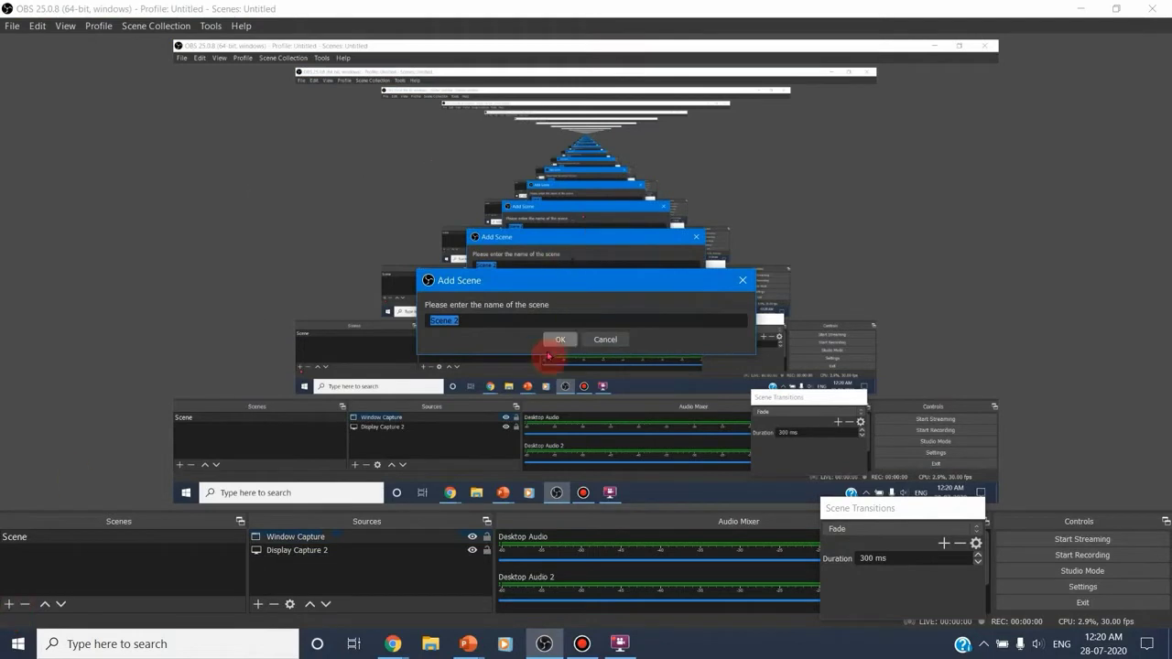
click(608, 340)
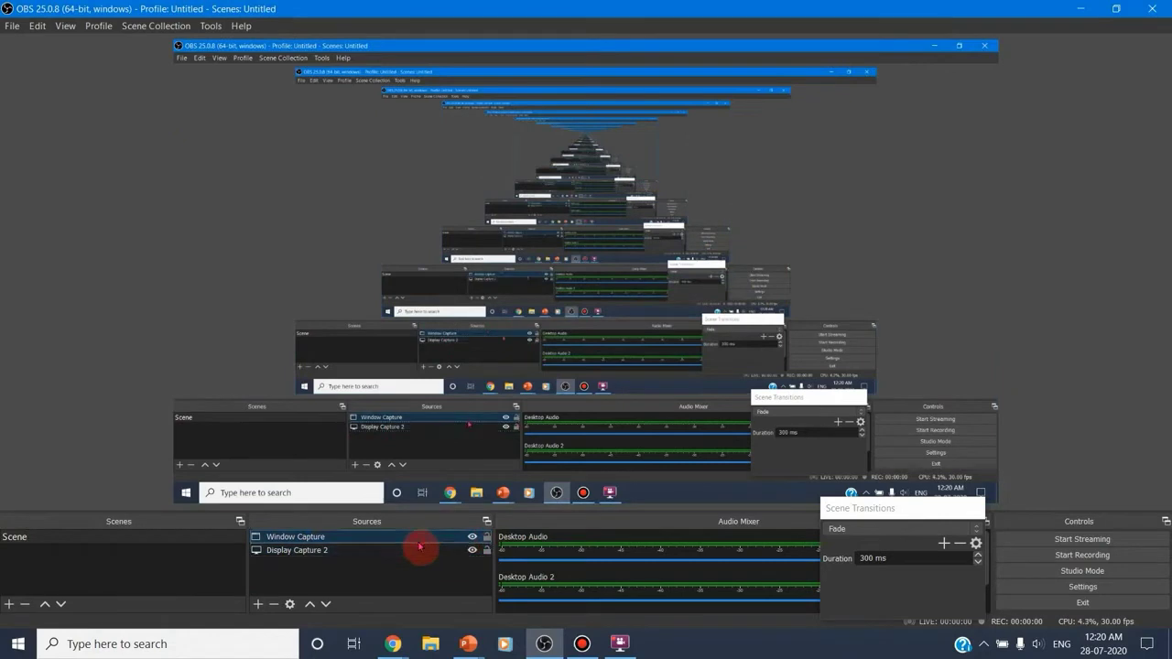
Remove the Window Capture and Display Capture 2 sources from the scene
click(275, 604)
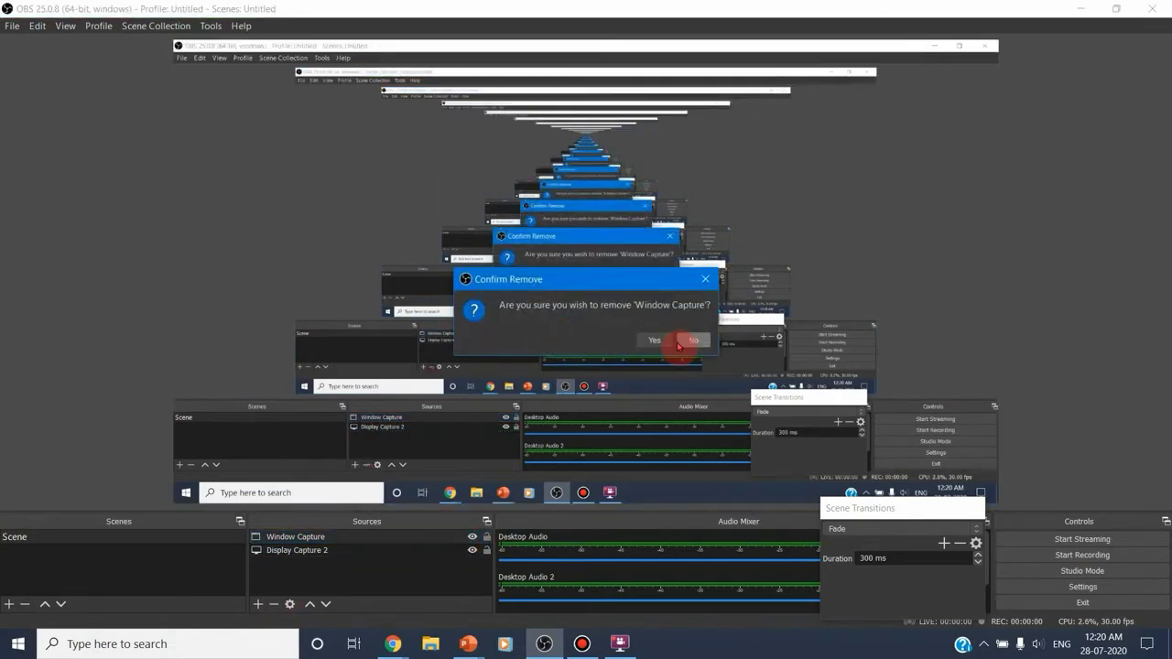
click(656, 340)
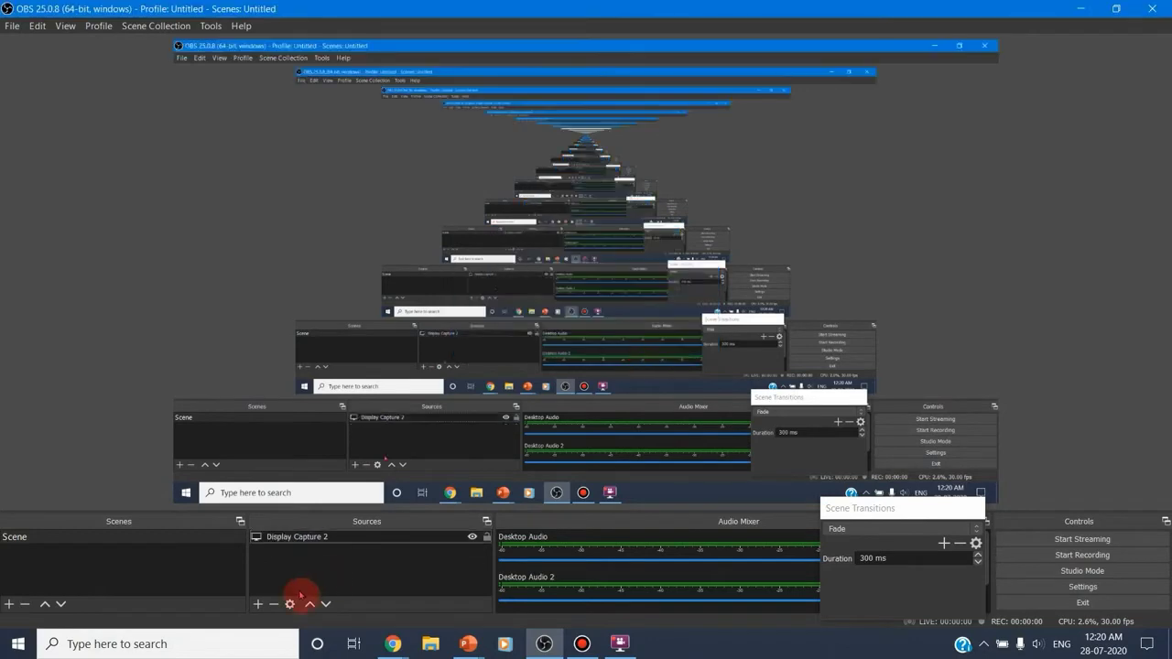
click(285, 538)
click(274, 604)
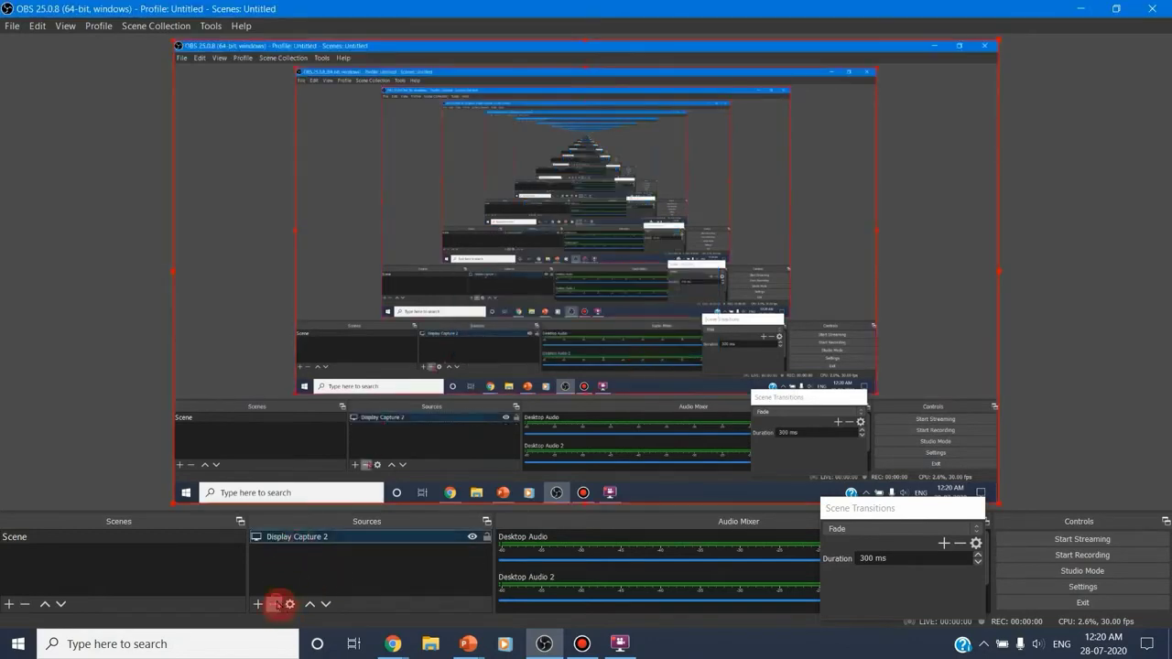
click(656, 345)
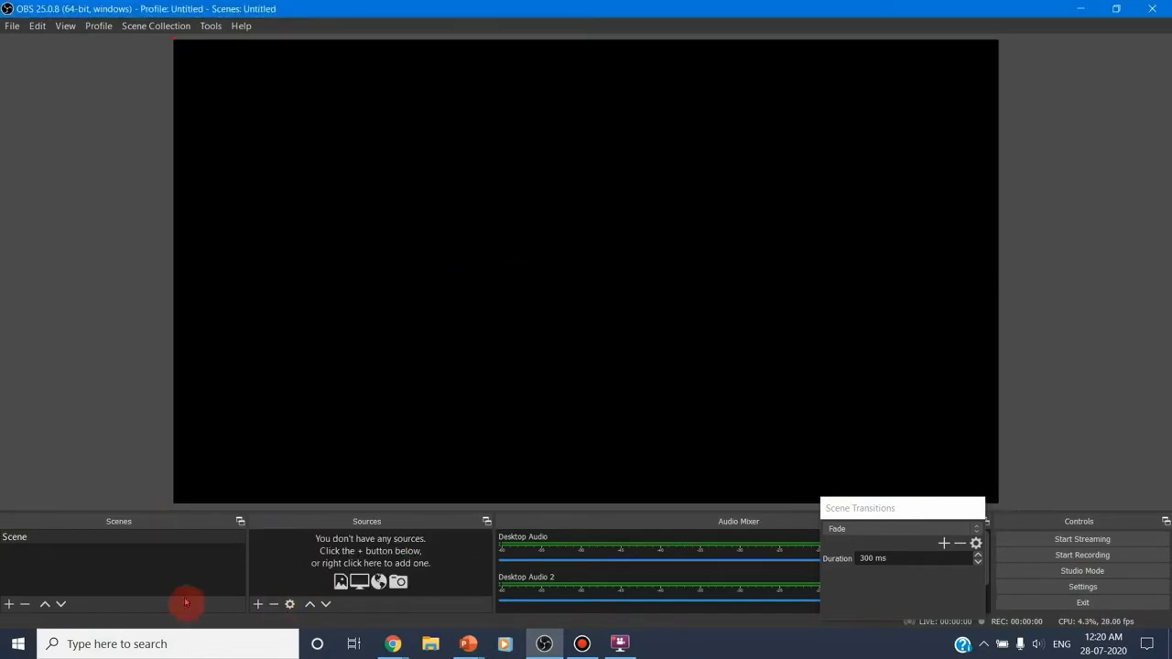
Add a new Display Capture source to the scene for Display 1 with cursor capture on
click(153, 540)
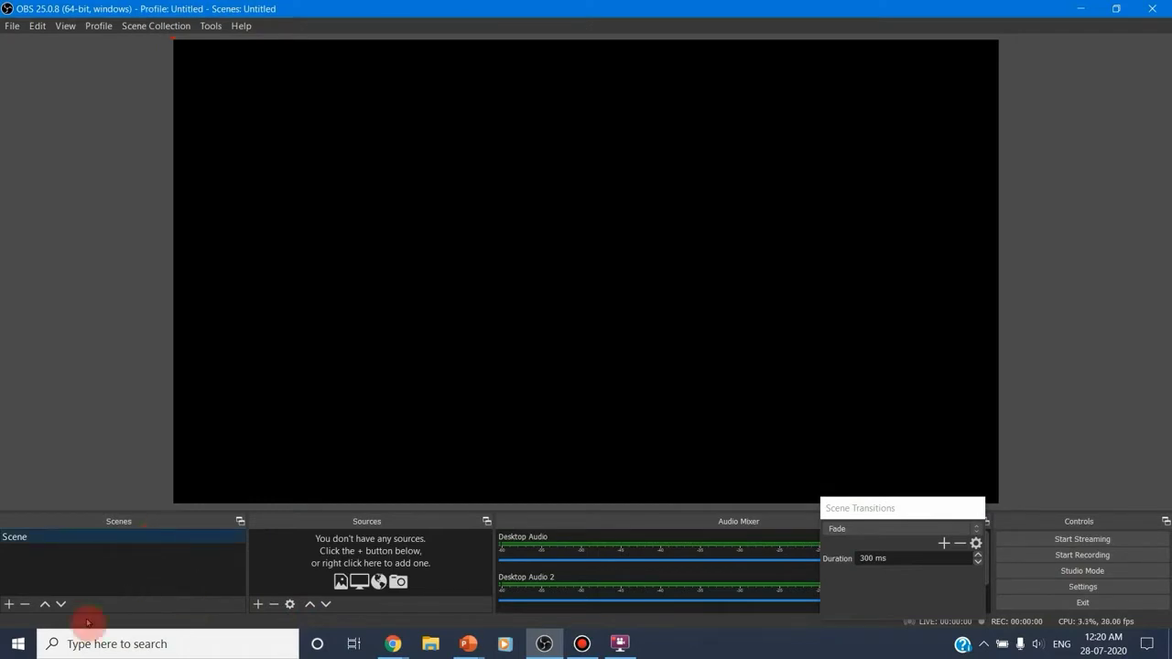
click(259, 605)
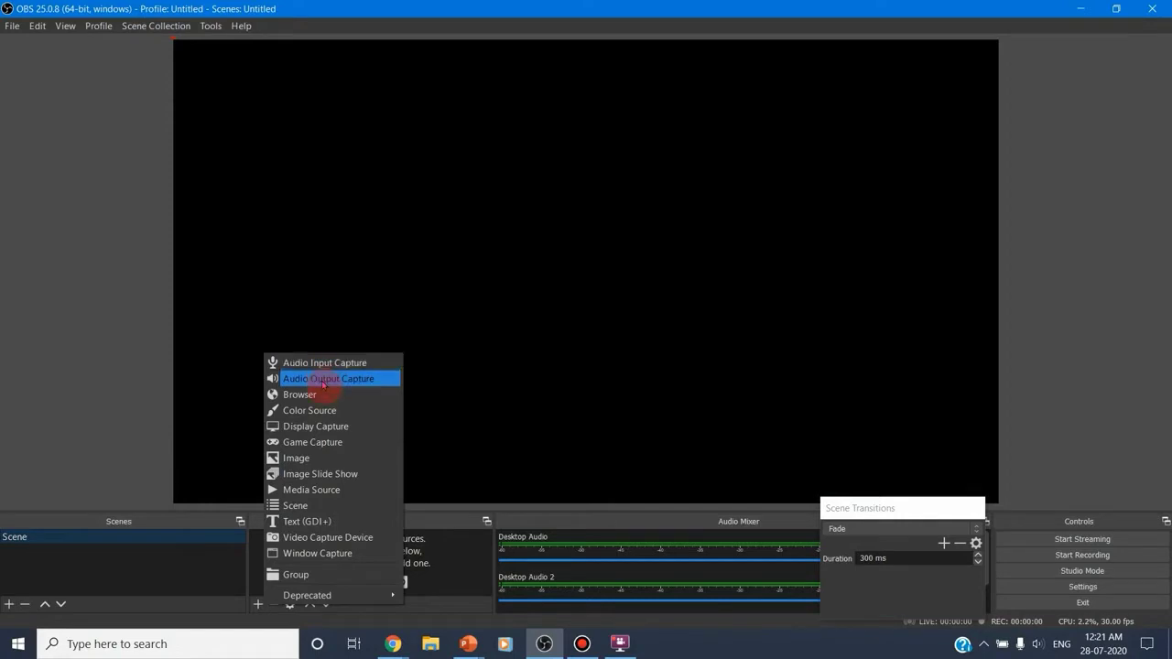
click(338, 429)
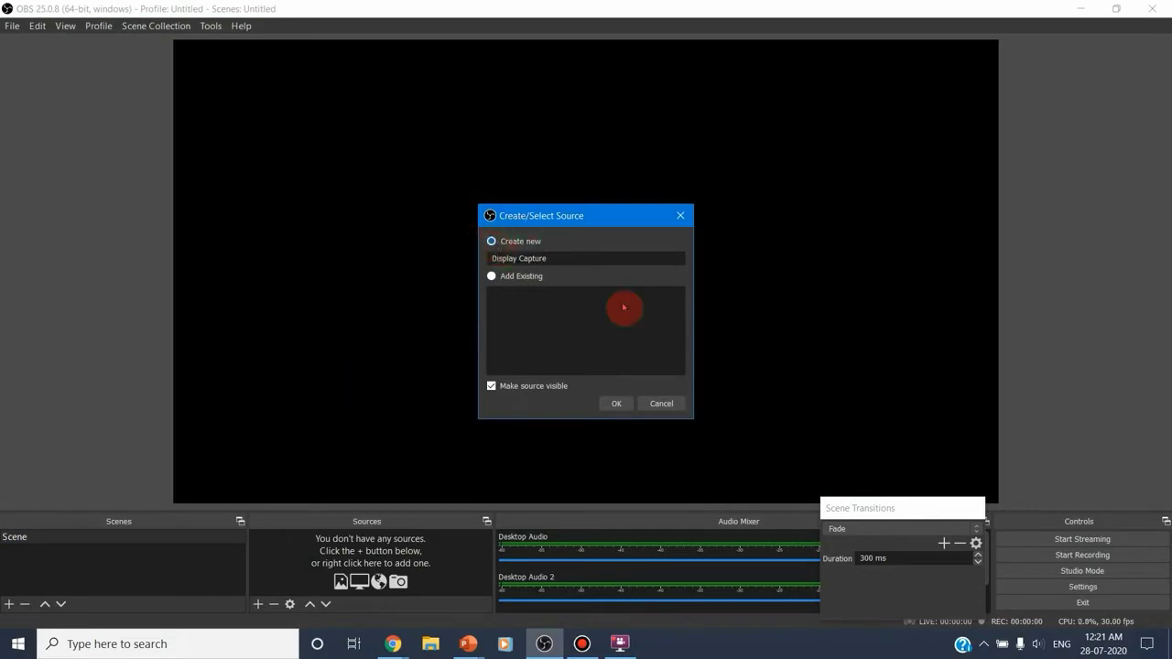
click(616, 404)
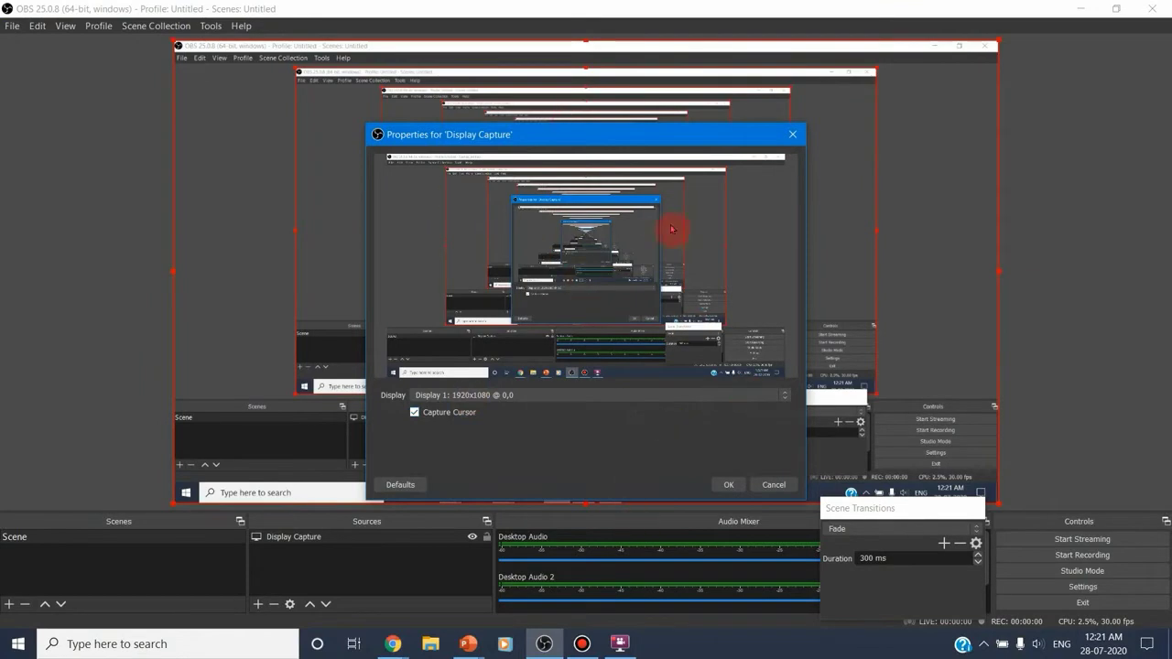
click(735, 486)
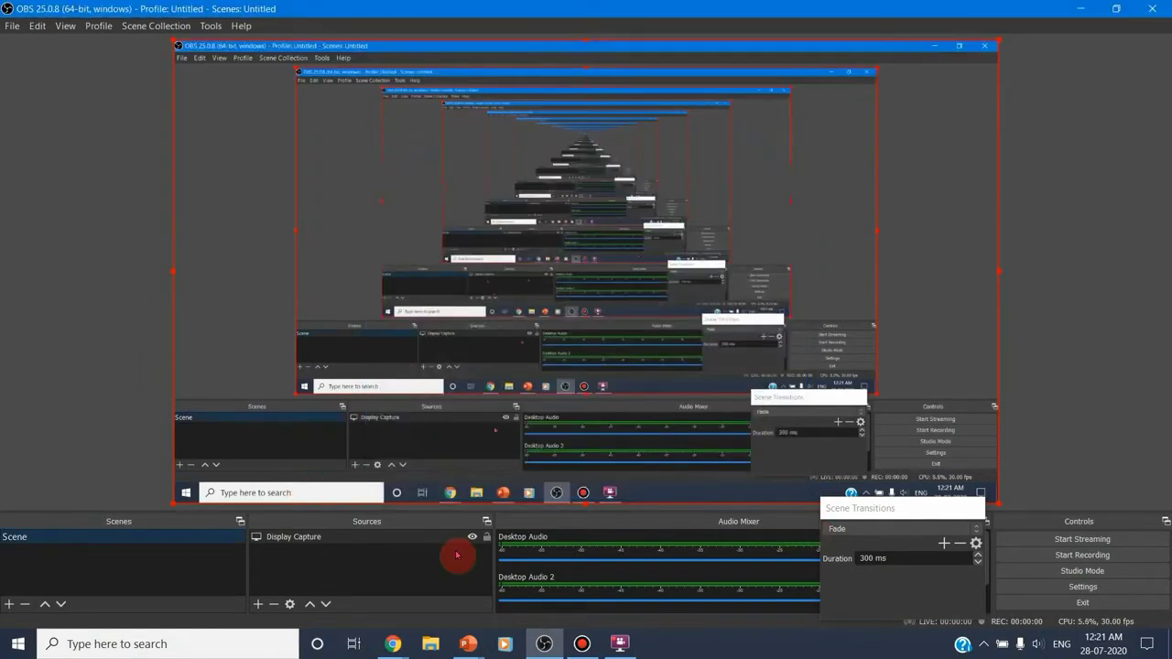
Add a new Image source using java.jpg and shift it up and left, past the canvas's upper-left corner
click(259, 605)
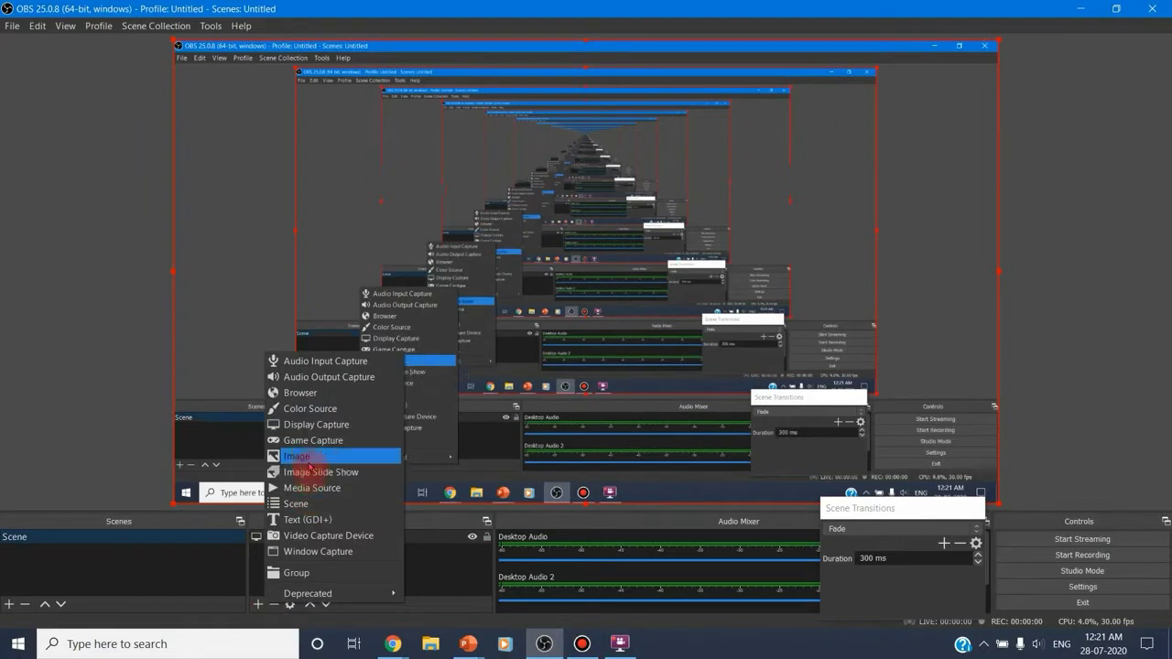
click(307, 458)
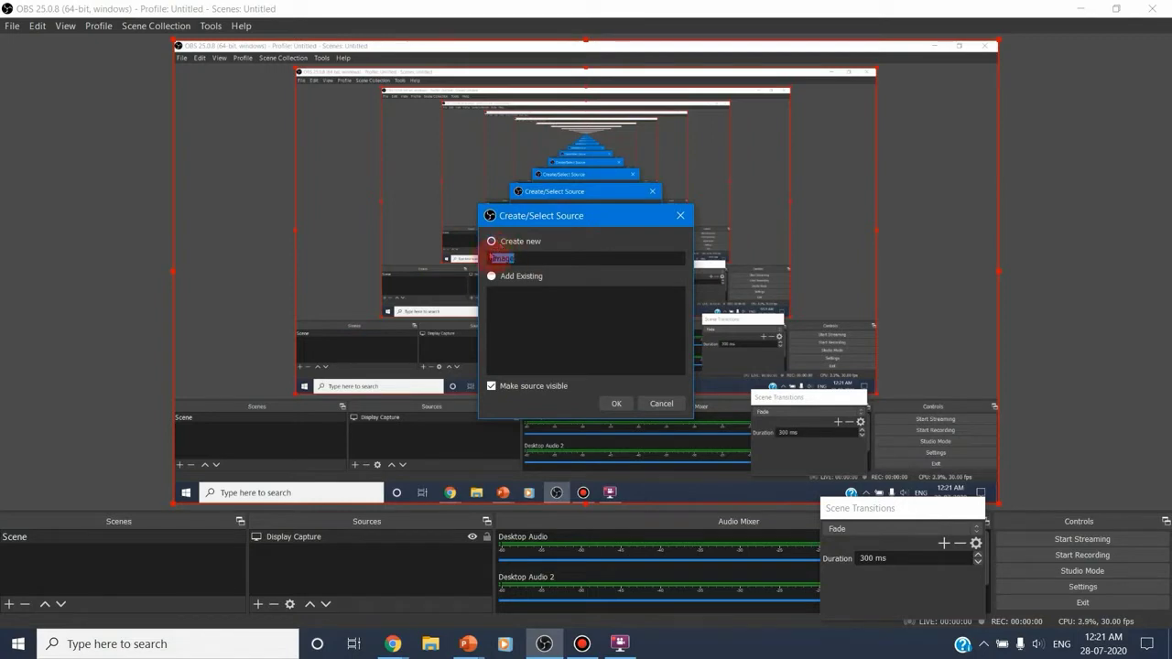
click(616, 403)
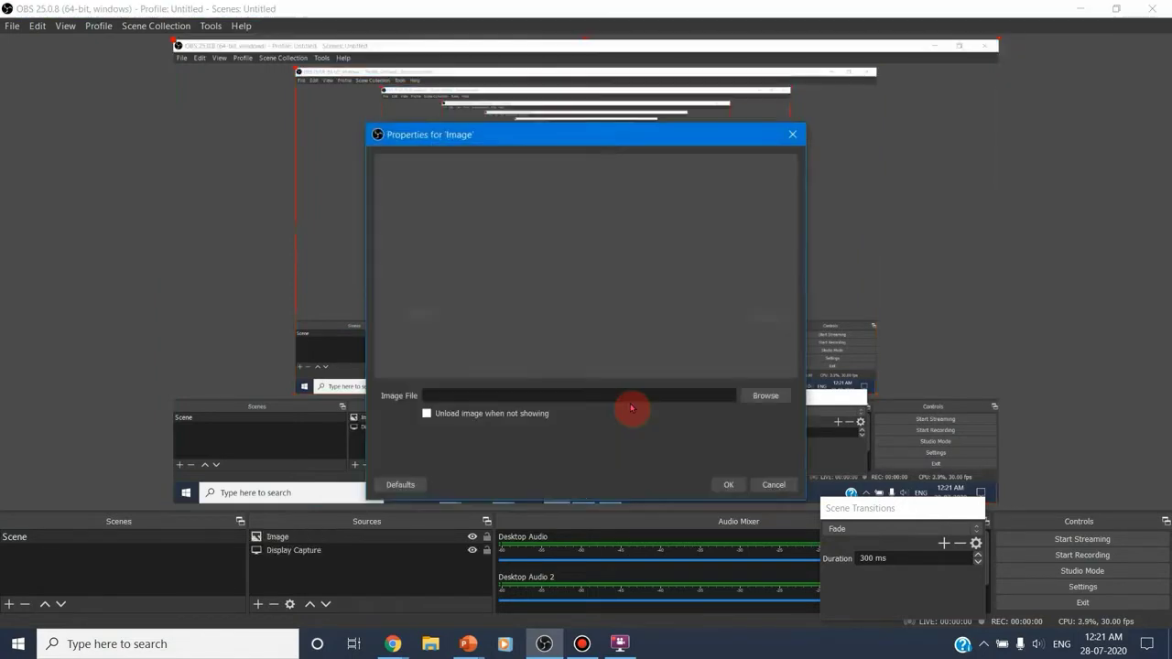
click(786, 403)
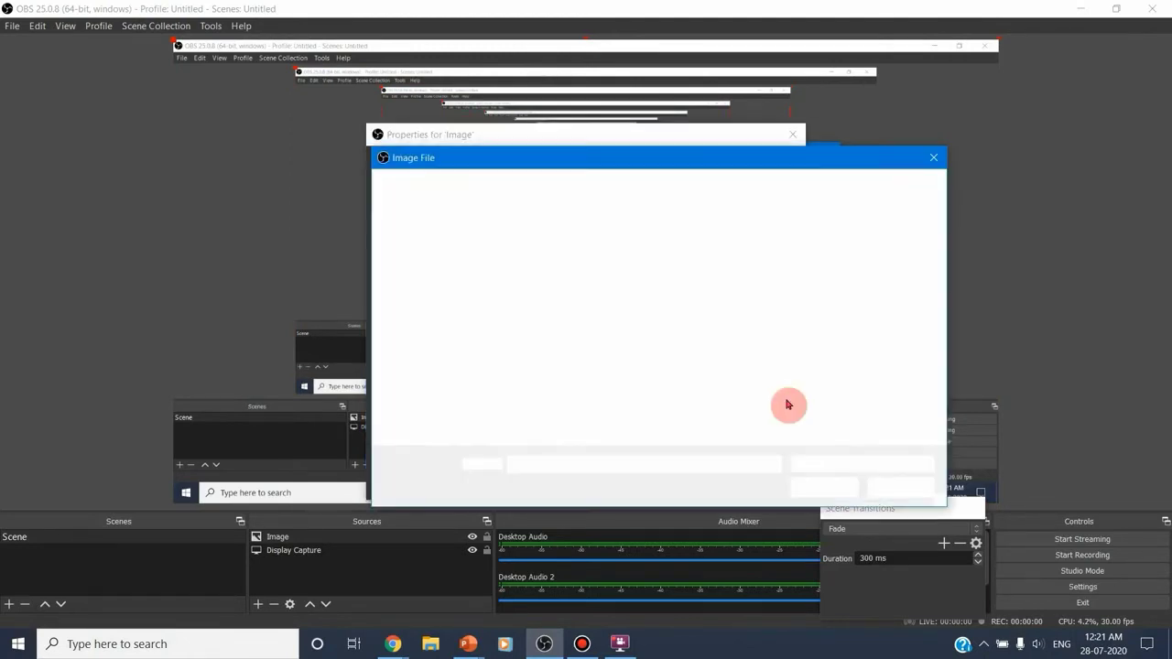
click(544, 365)
click(824, 487)
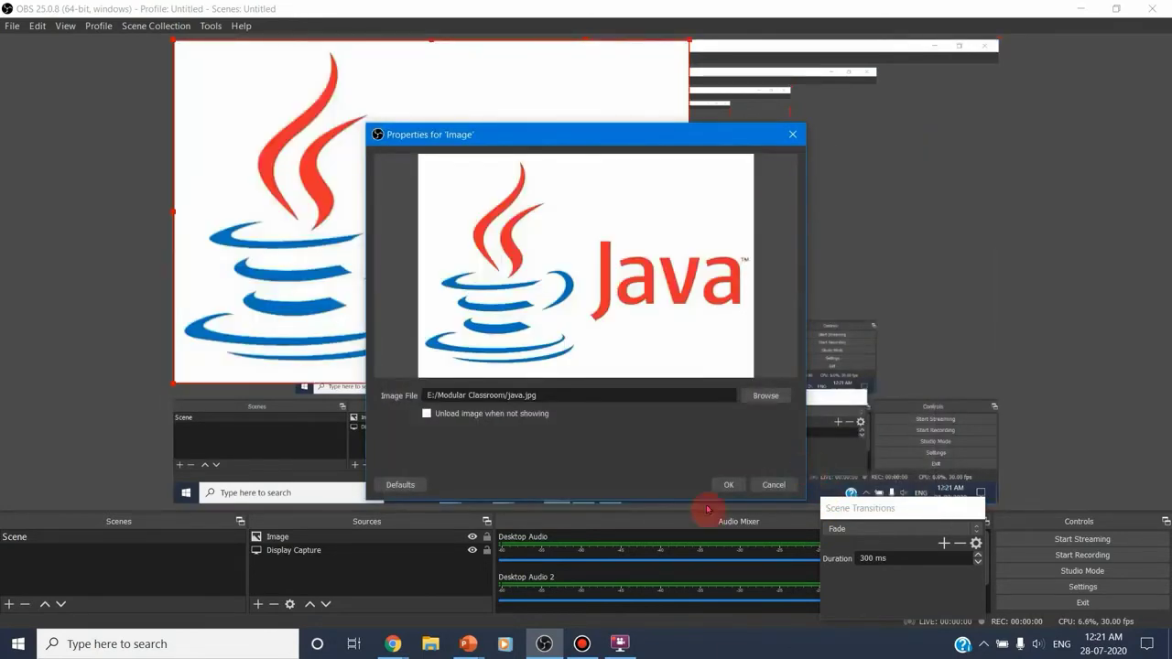
click(729, 484)
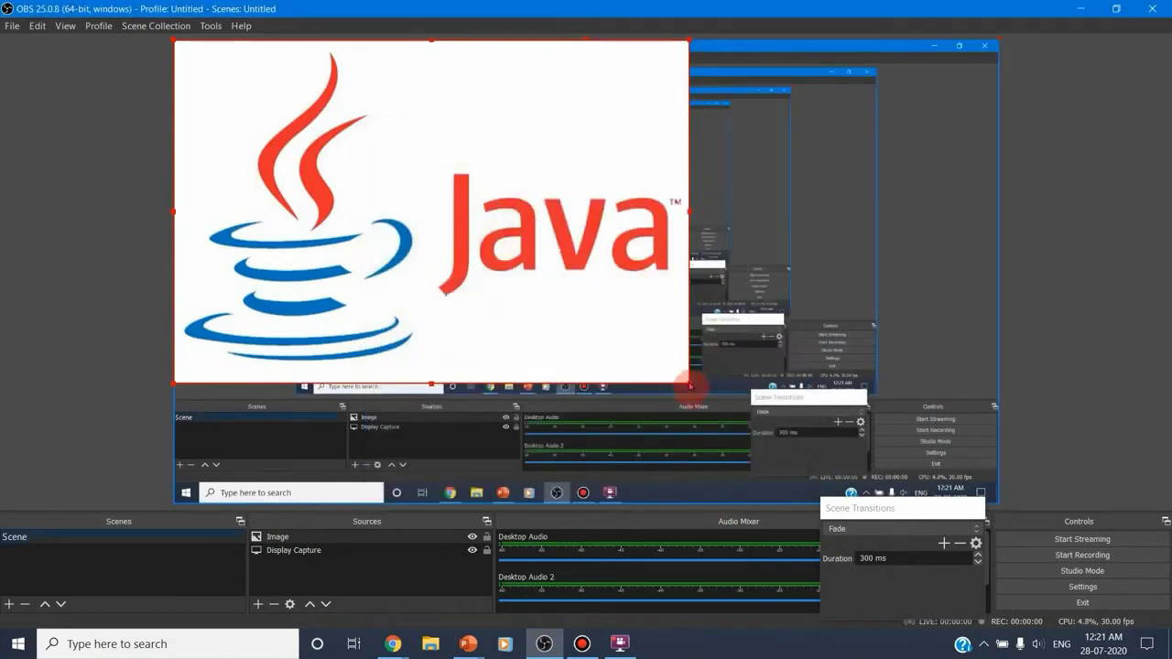
drag(680, 376, 606, 347)
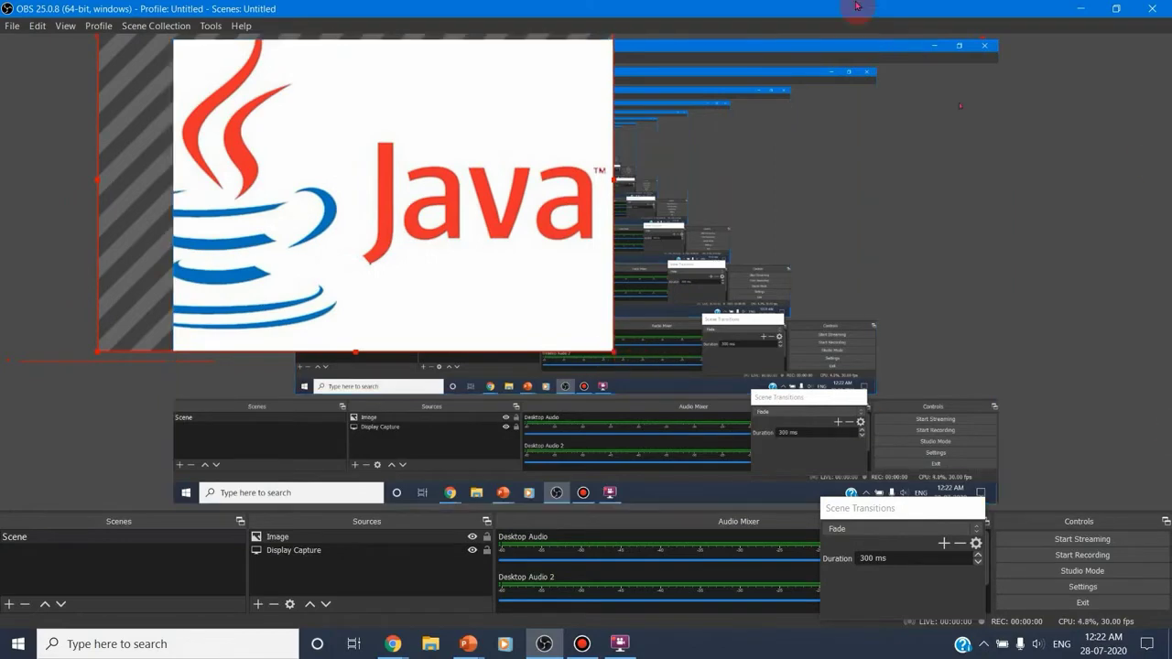
mouse_move(612, 7)
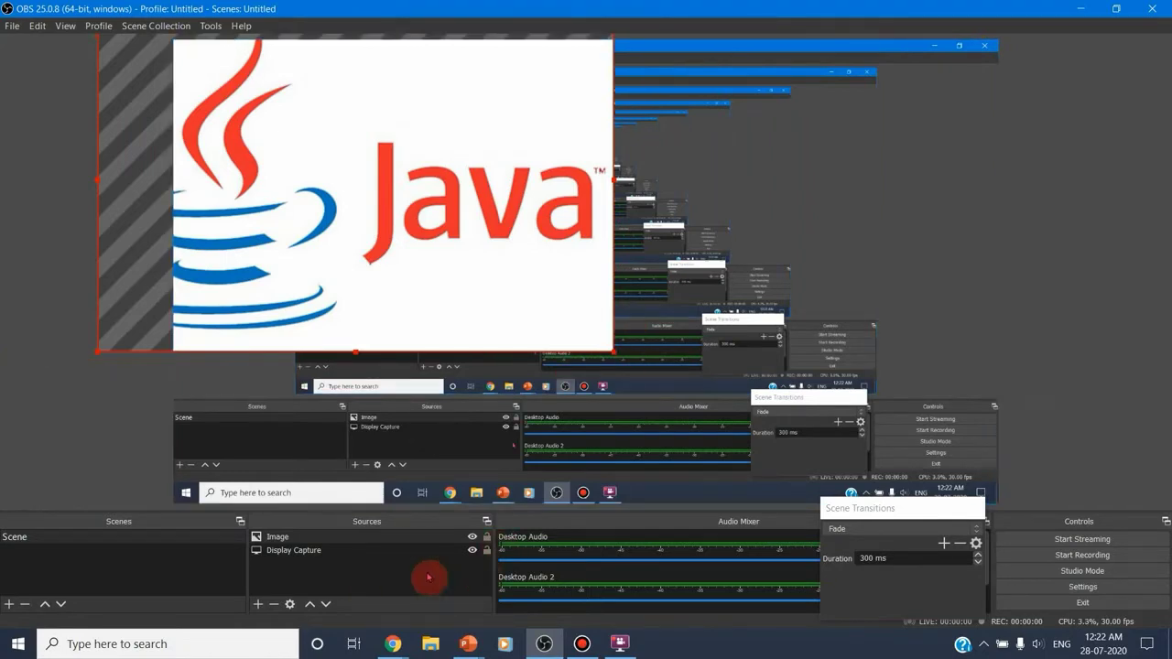
click(260, 606)
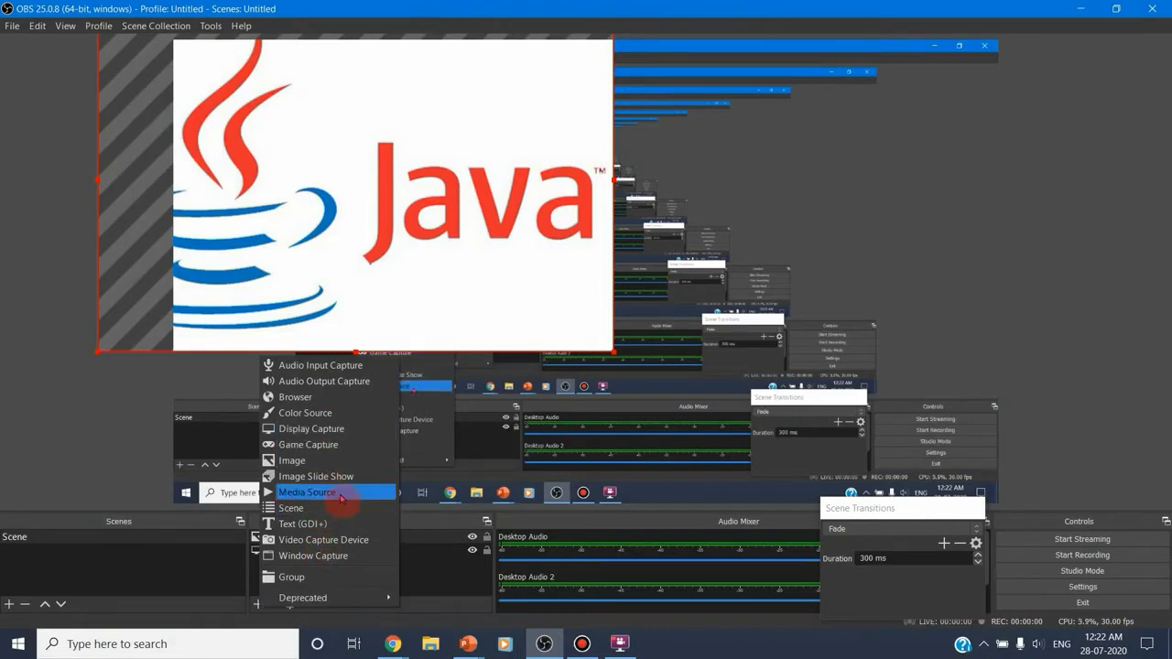
click(916, 162)
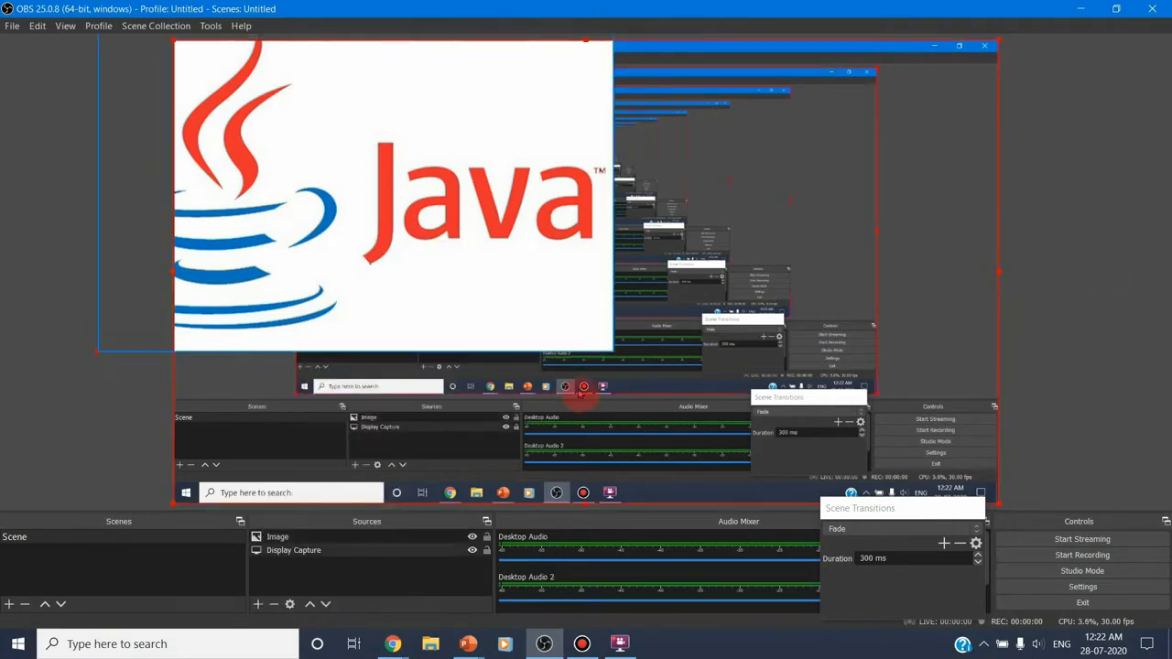
mouse_move(562, 330)
mouse_down()
mouse_move(568, 356)
mouse_move(568, 323)
mouse_up()
mouse_move(301, 167)
mouse_down()
mouse_move(339, 181)
mouse_move(285, 173)
mouse_move(302, 180)
mouse_up()
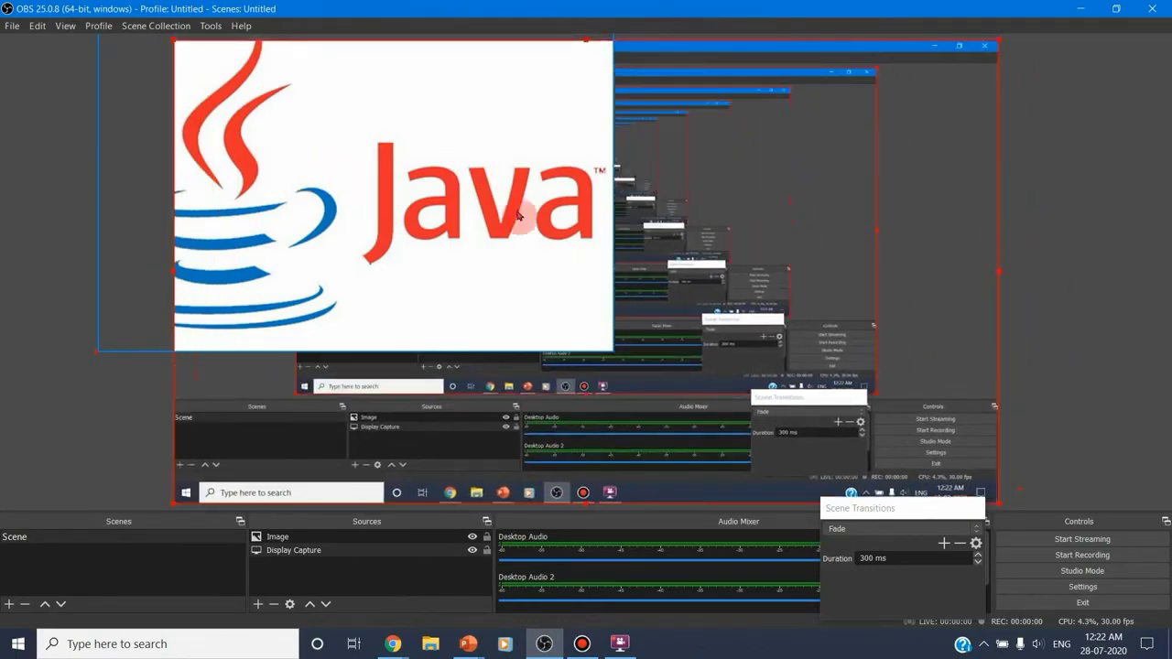
click(600, 343)
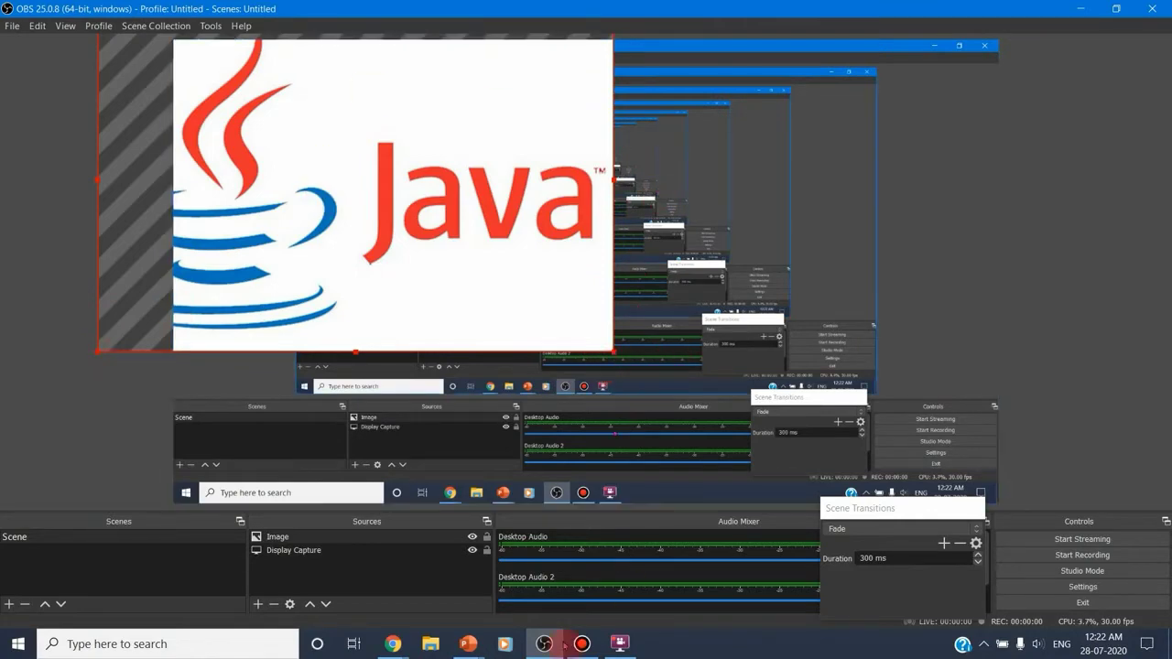
View the JAVACM presentation in PowerPoint and return to OBS Studio
click(468, 644)
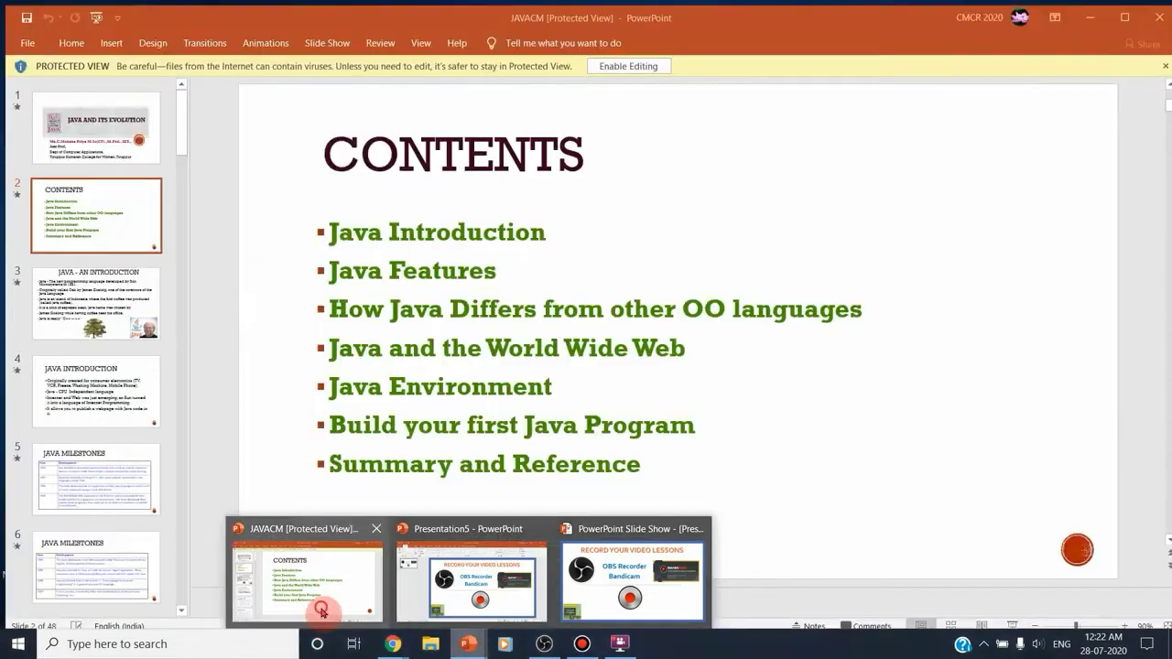
click(314, 607)
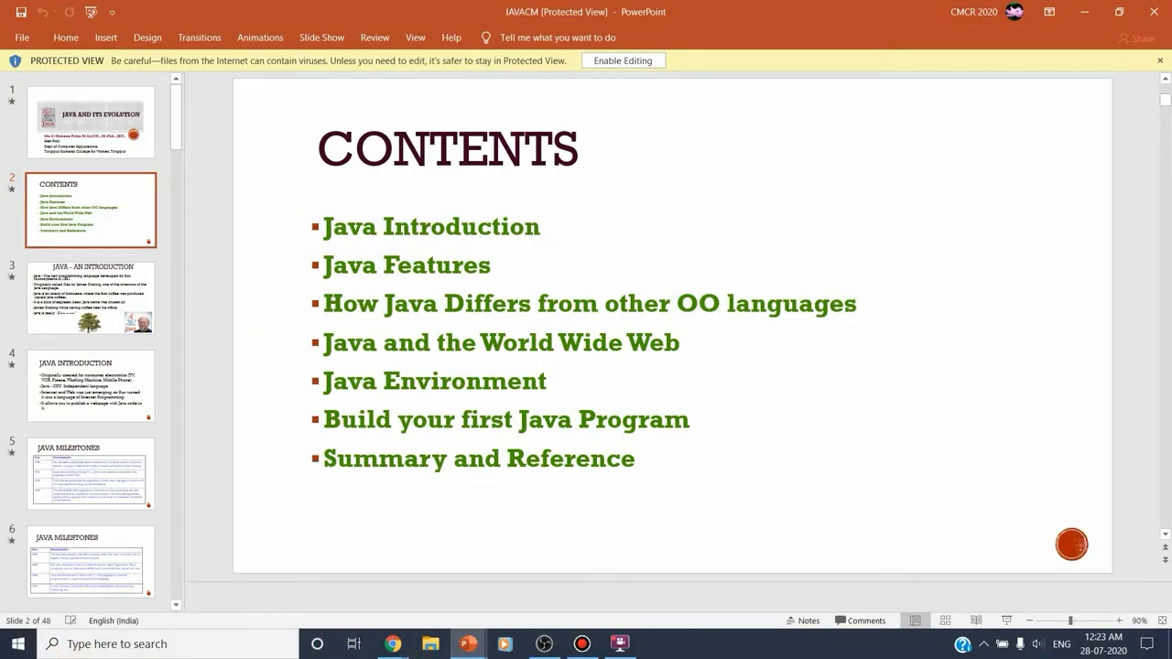
click(543, 644)
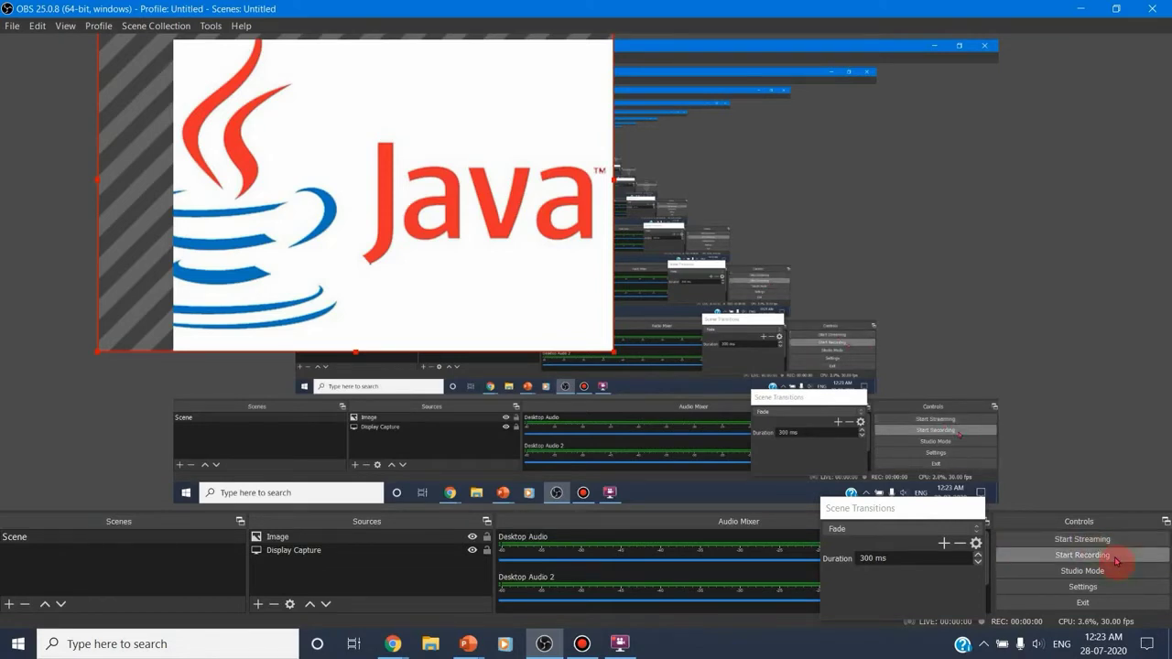
Open the settings and review the stream service and streaming output options, selecting 1920x1080 as the rescale resolution
click(1099, 590)
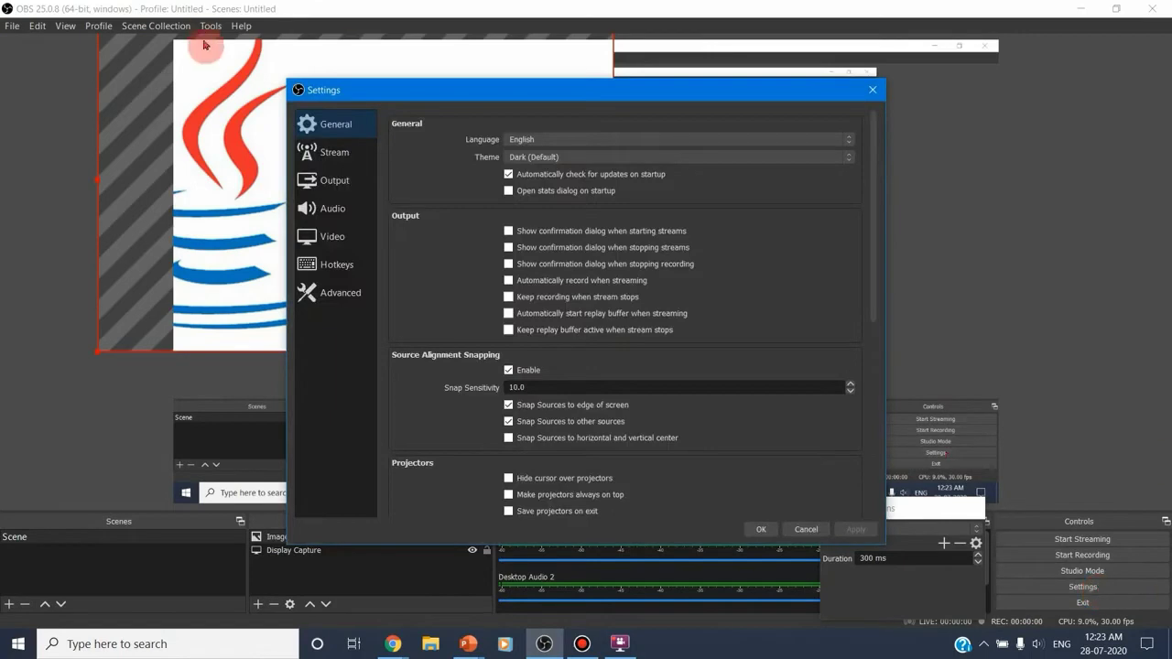
click(331, 154)
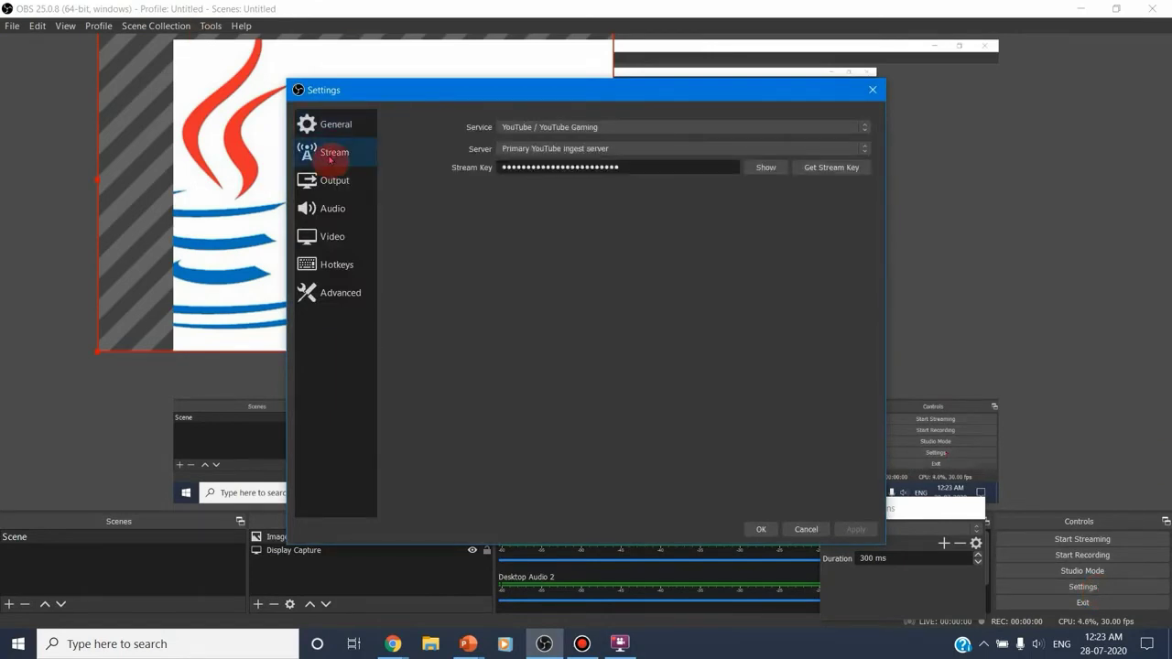
click(333, 181)
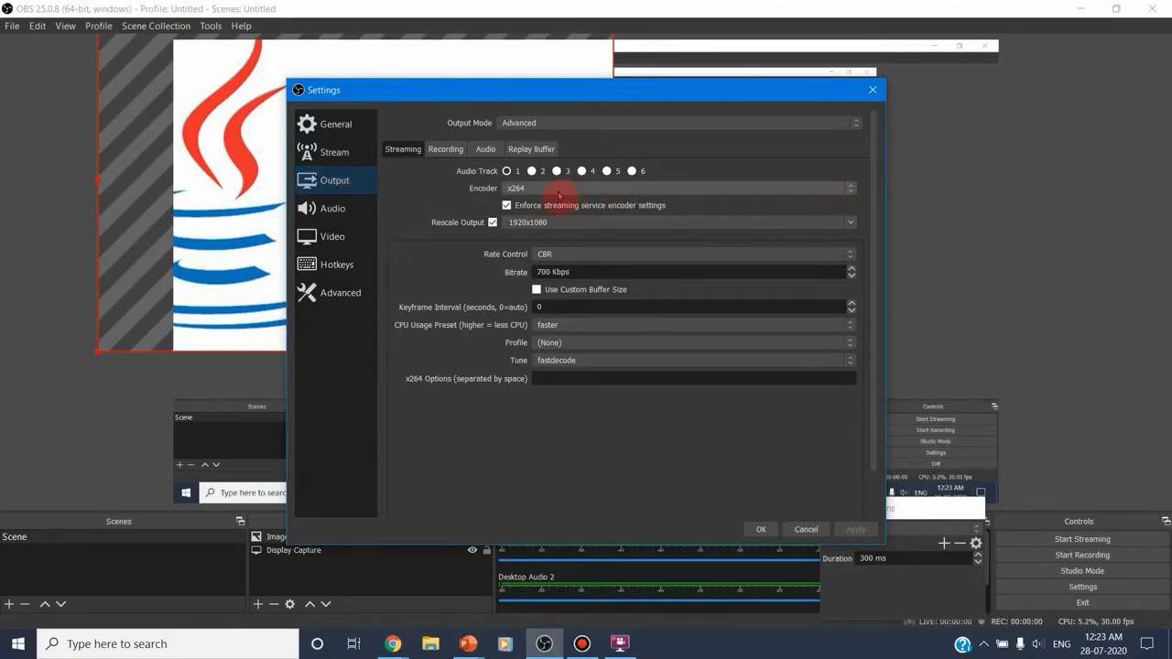
click(850, 225)
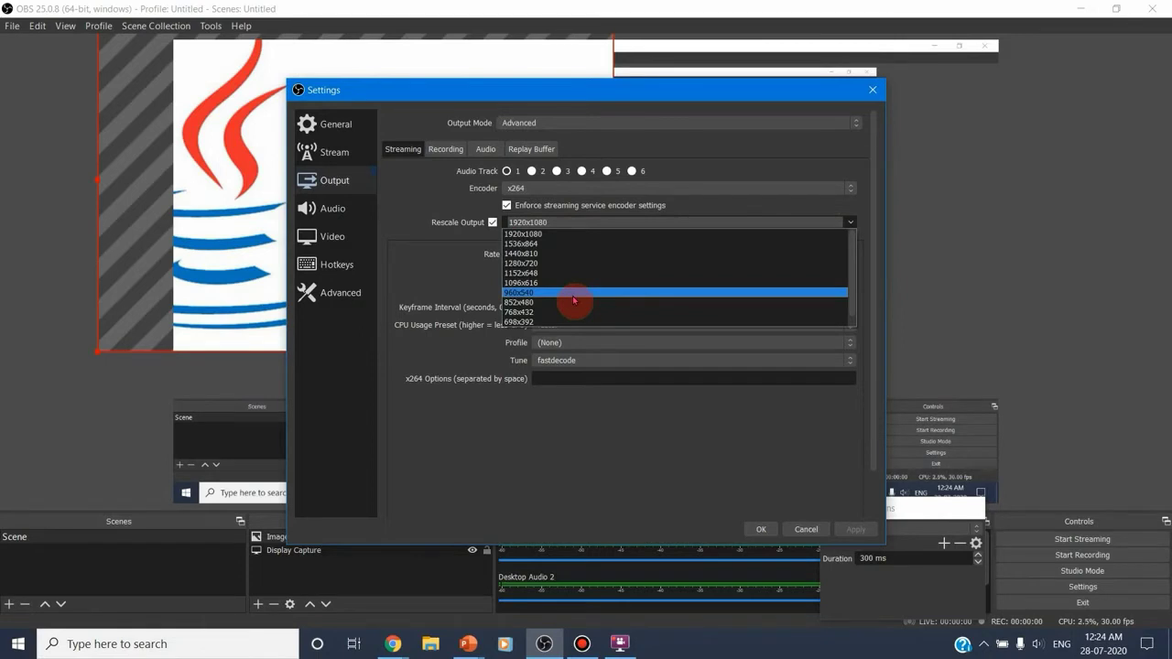
click(585, 233)
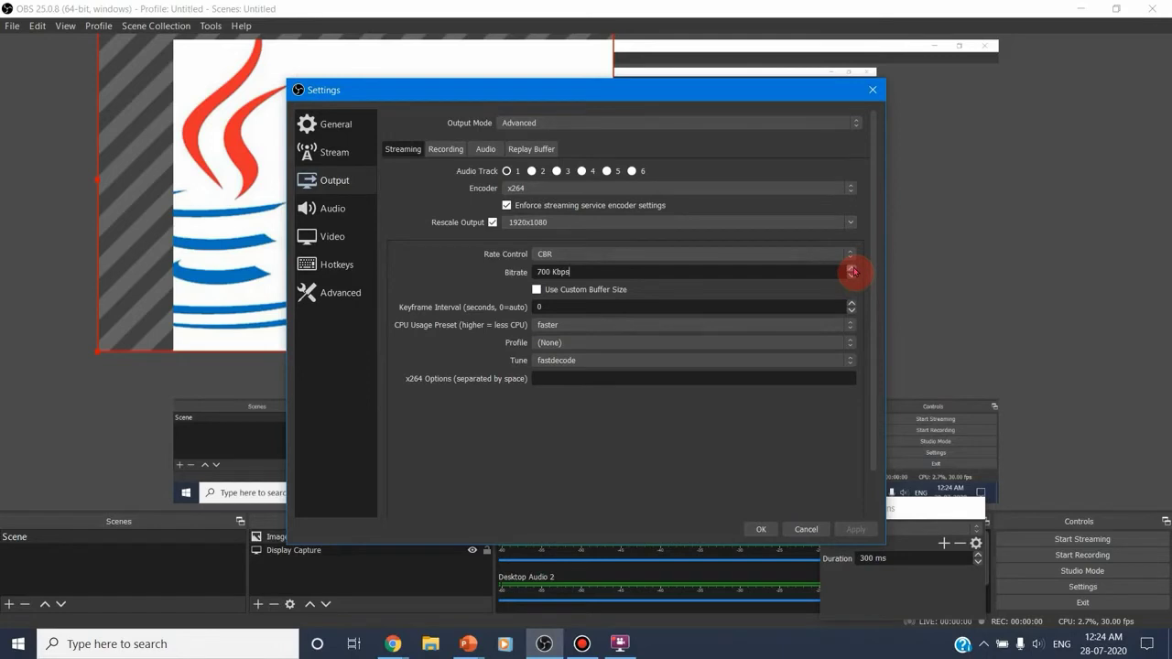
Review the recording output path and set the recording format to mp4
click(447, 150)
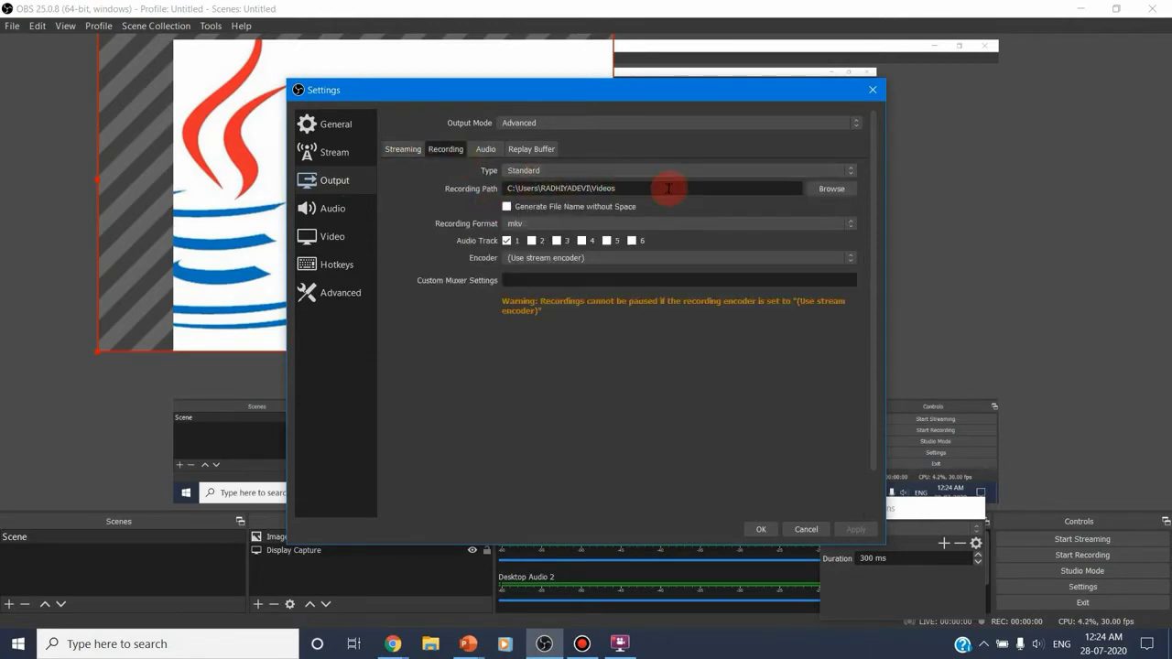
drag(628, 188, 439, 188)
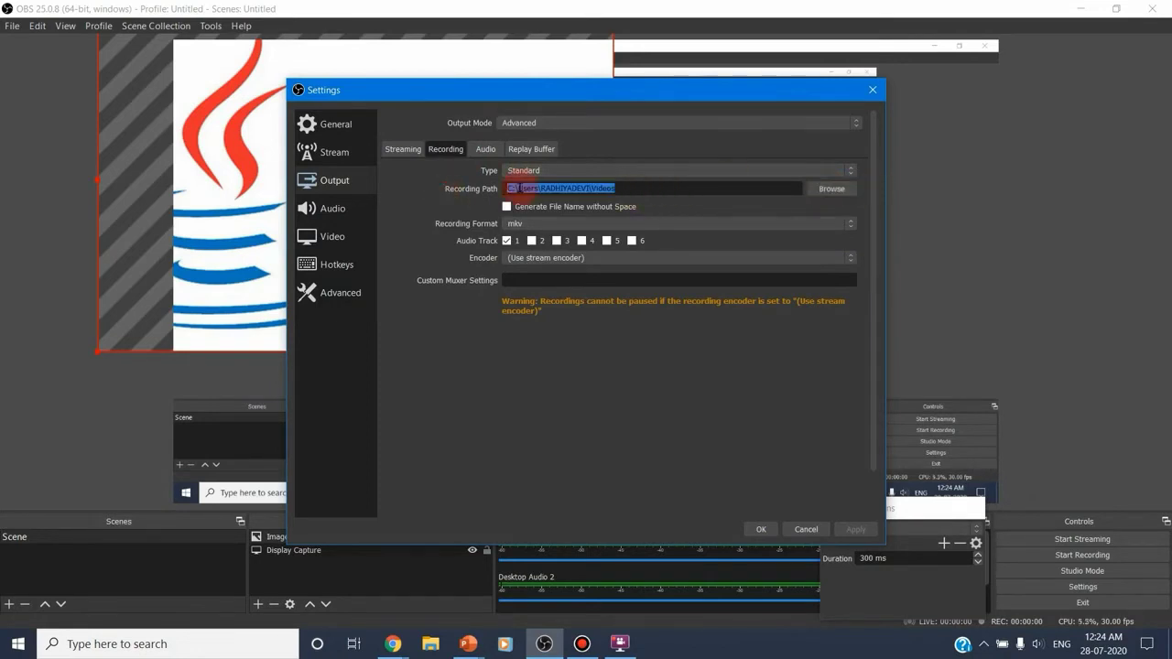
click(535, 225)
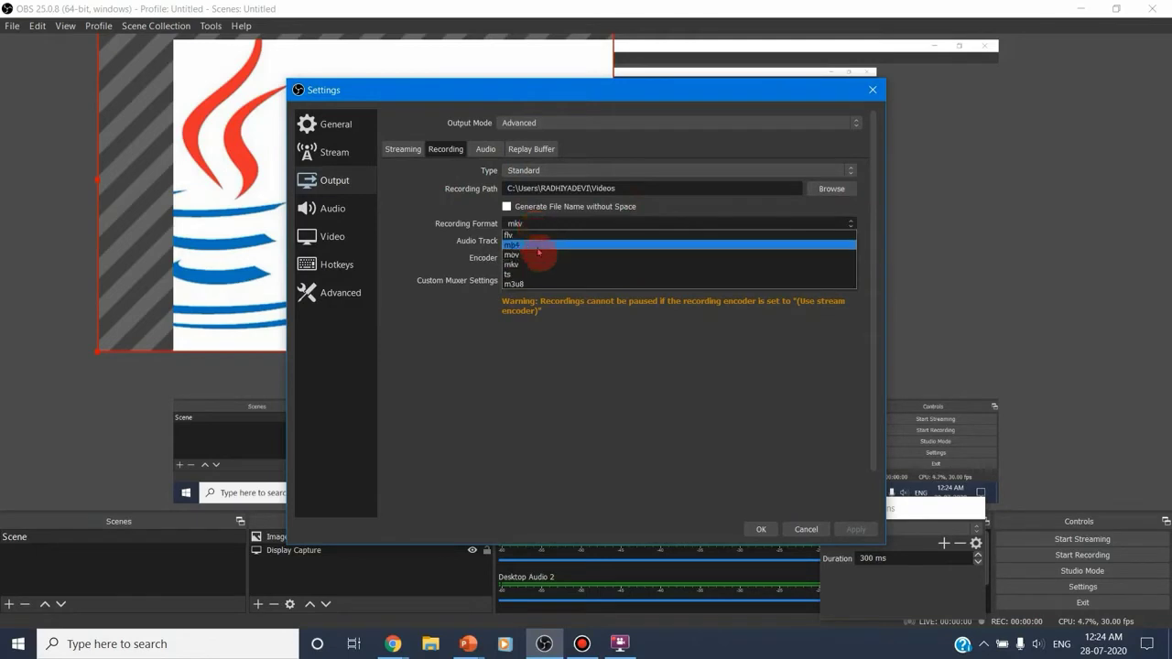
click(538, 246)
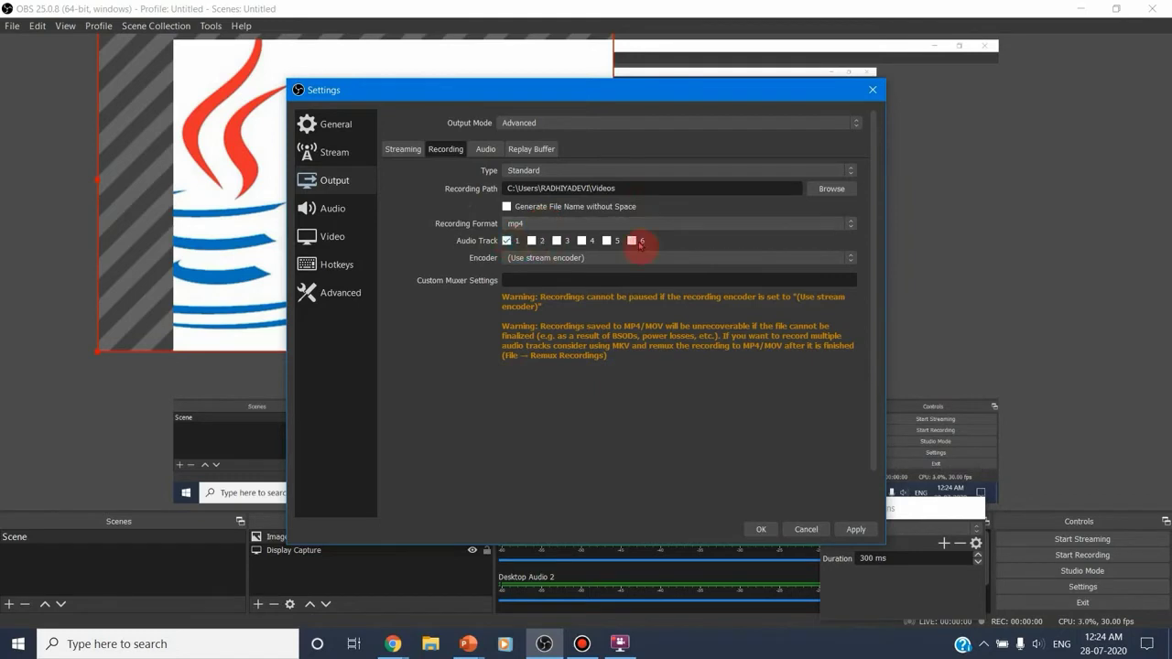
Review the output audio track bitrates and the available output modes, keeping the Advanced mode
click(492, 149)
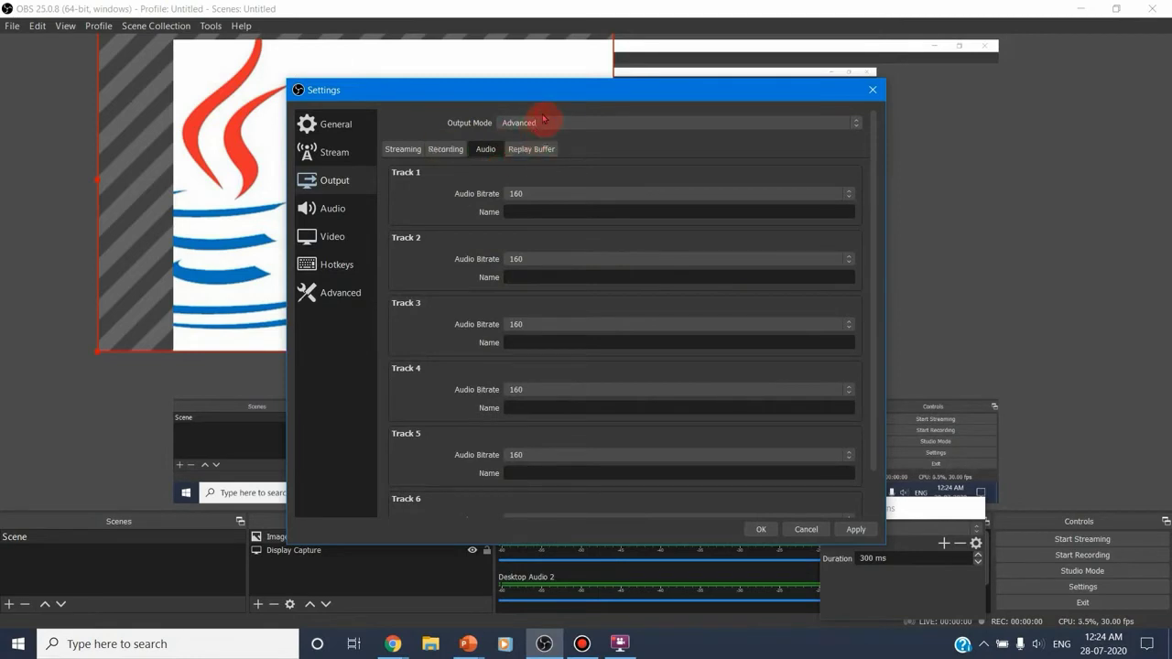
click(854, 133)
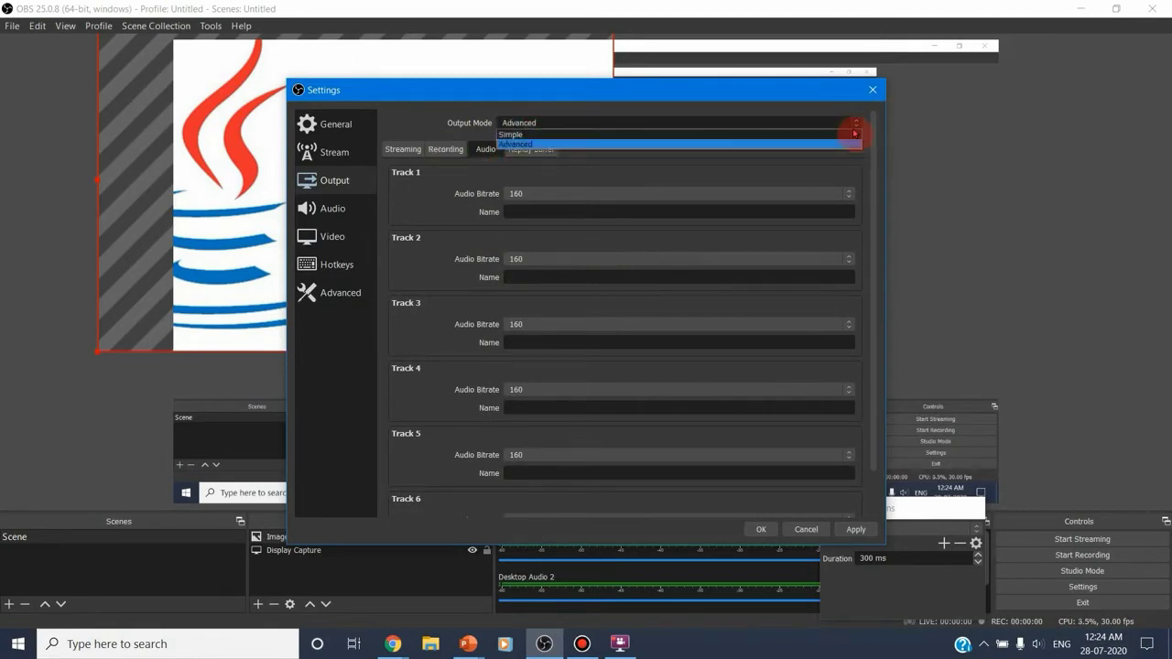
click(854, 130)
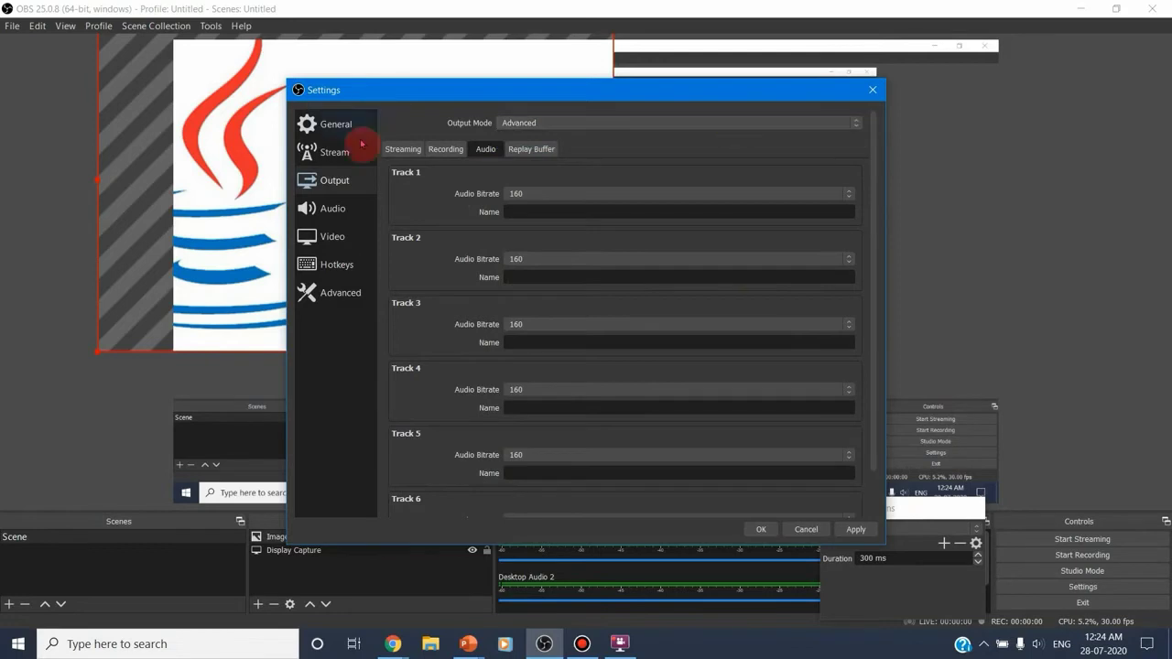
Review the audio settings, checking the Desktop Audio device and meter Decay Rate options
click(348, 209)
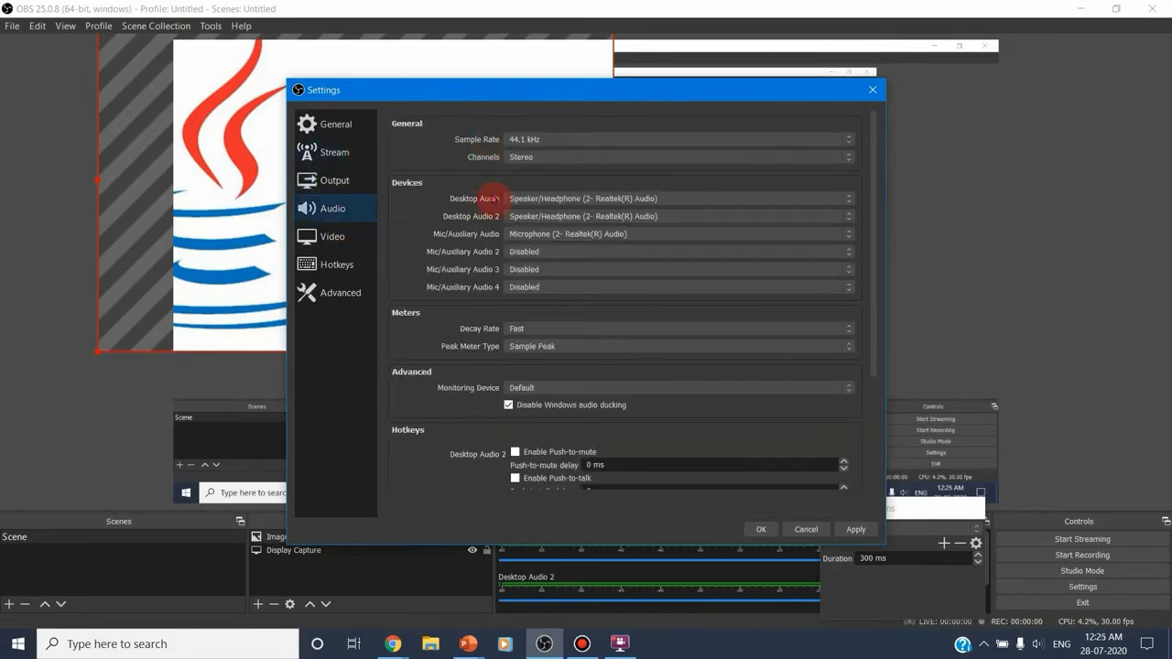
click(621, 199)
click(620, 200)
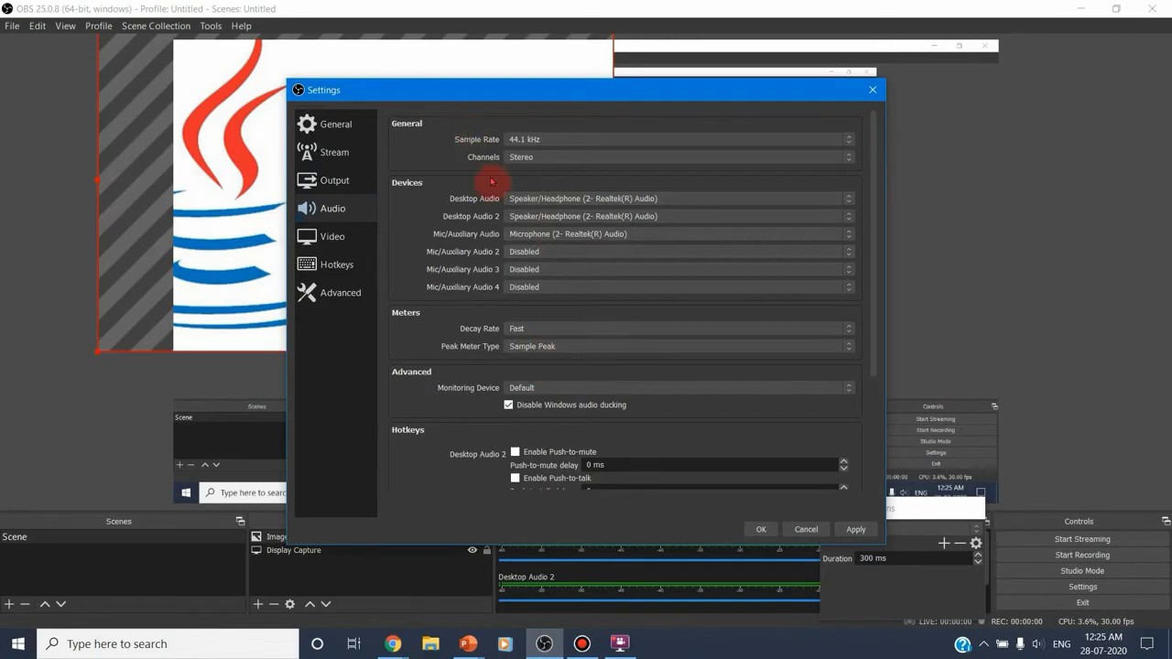
click(554, 334)
click(555, 335)
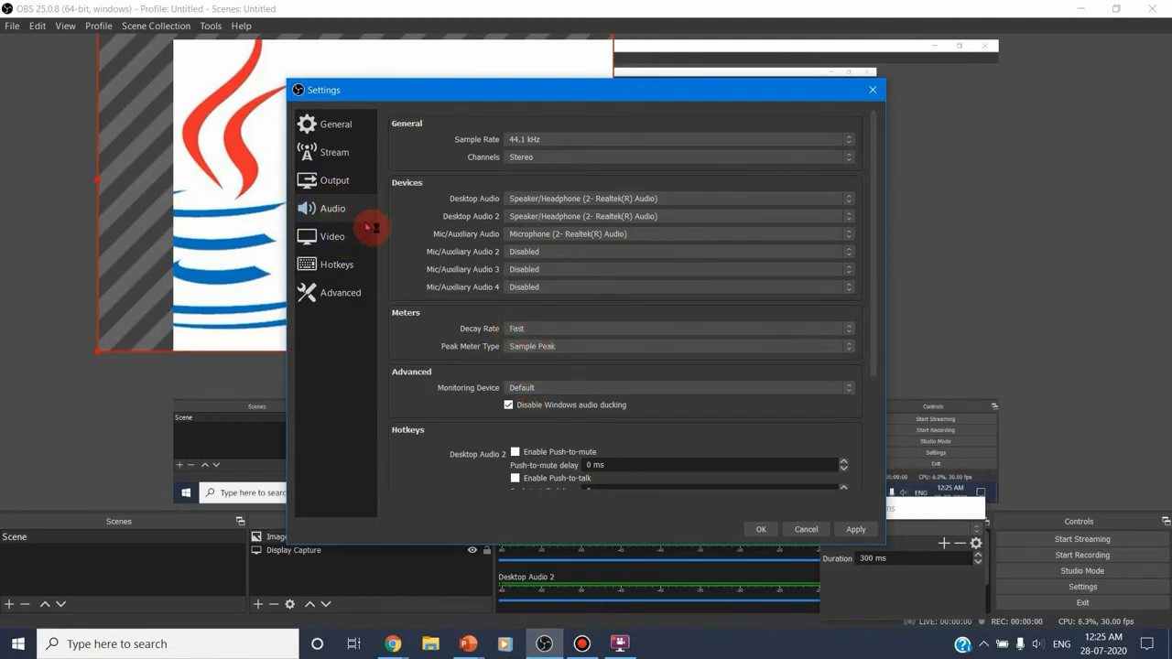
Review the base canvas resolution options in the video settings, keeping 1920x1080
click(339, 236)
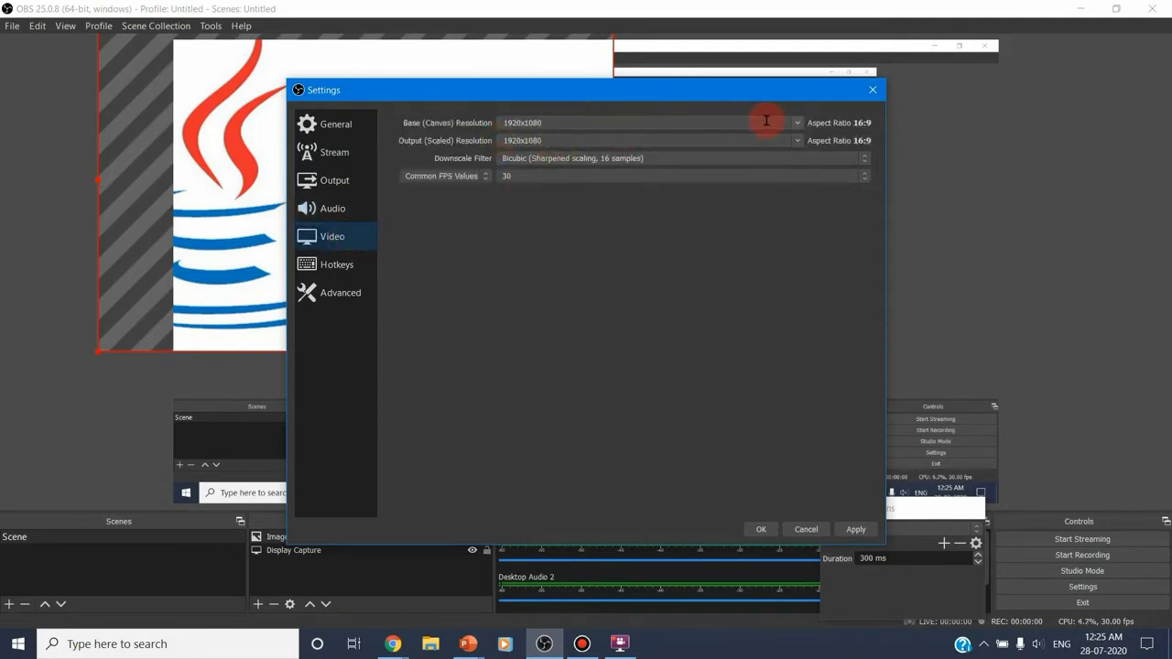
click(796, 126)
click(796, 126)
click(796, 125)
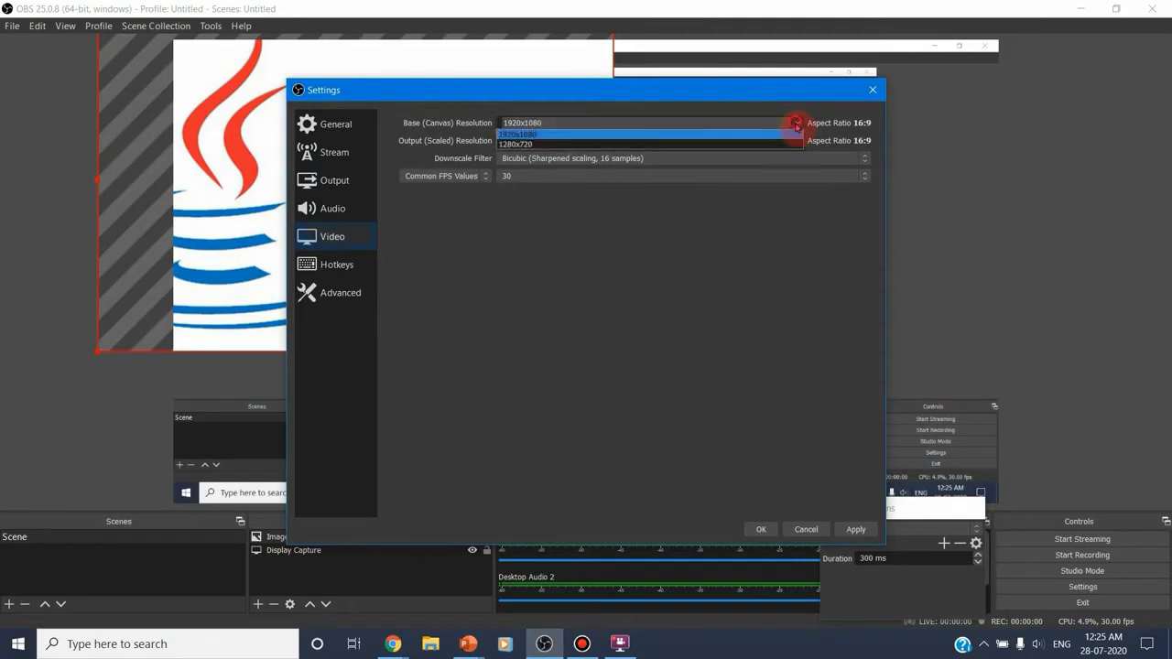
click(796, 125)
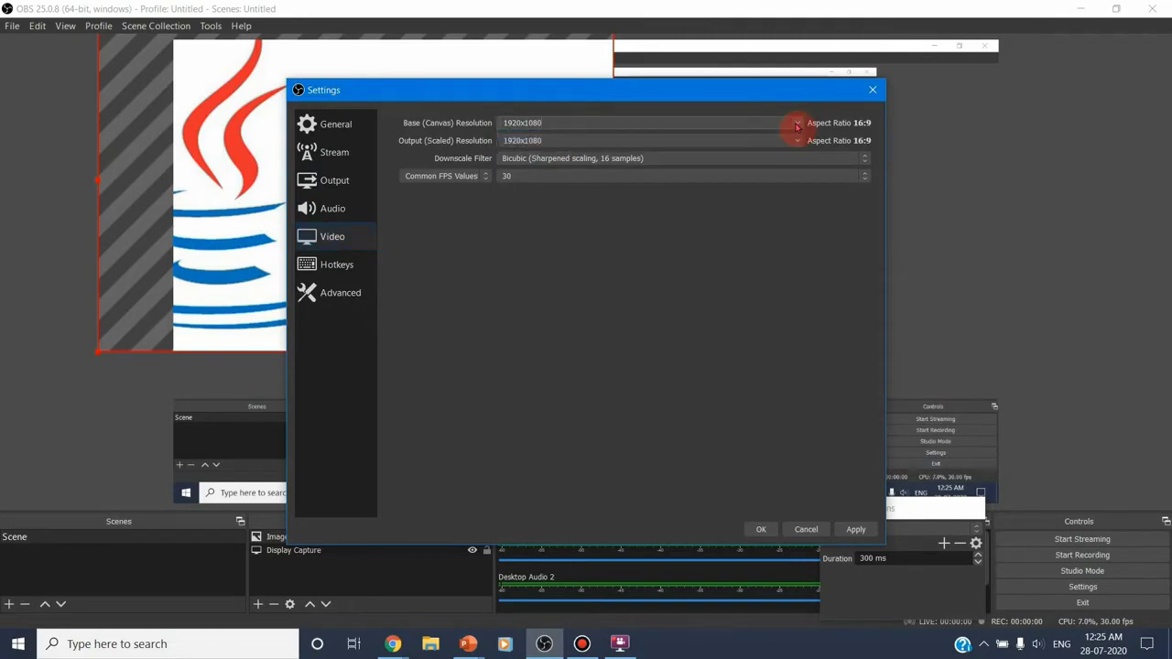
click(797, 126)
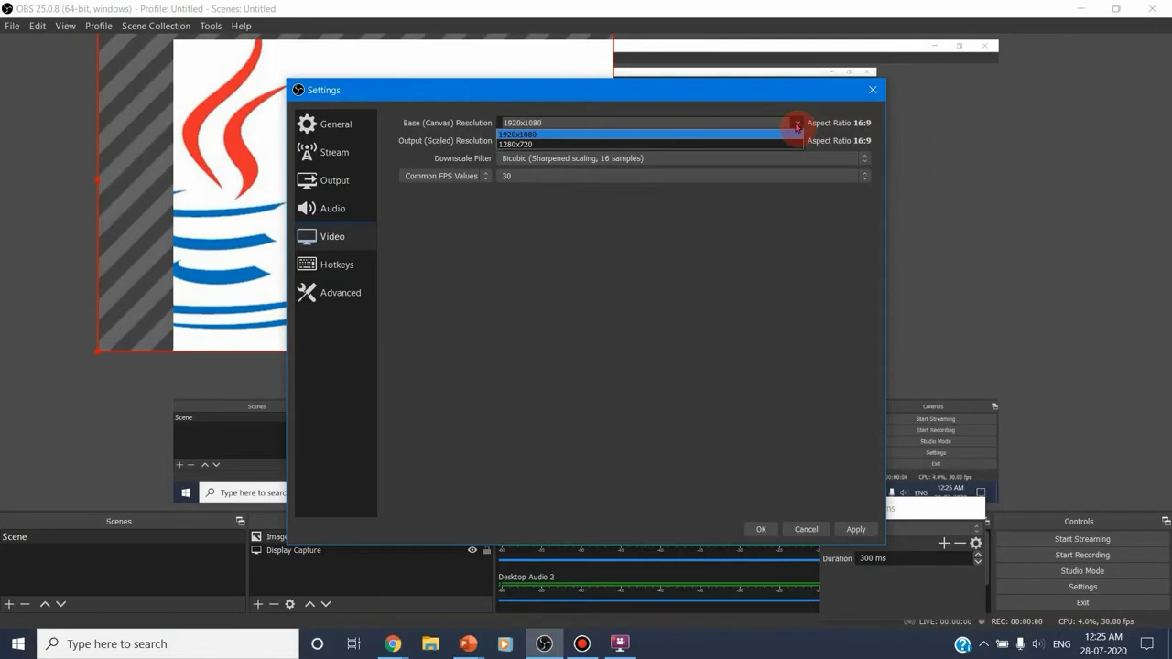
click(796, 125)
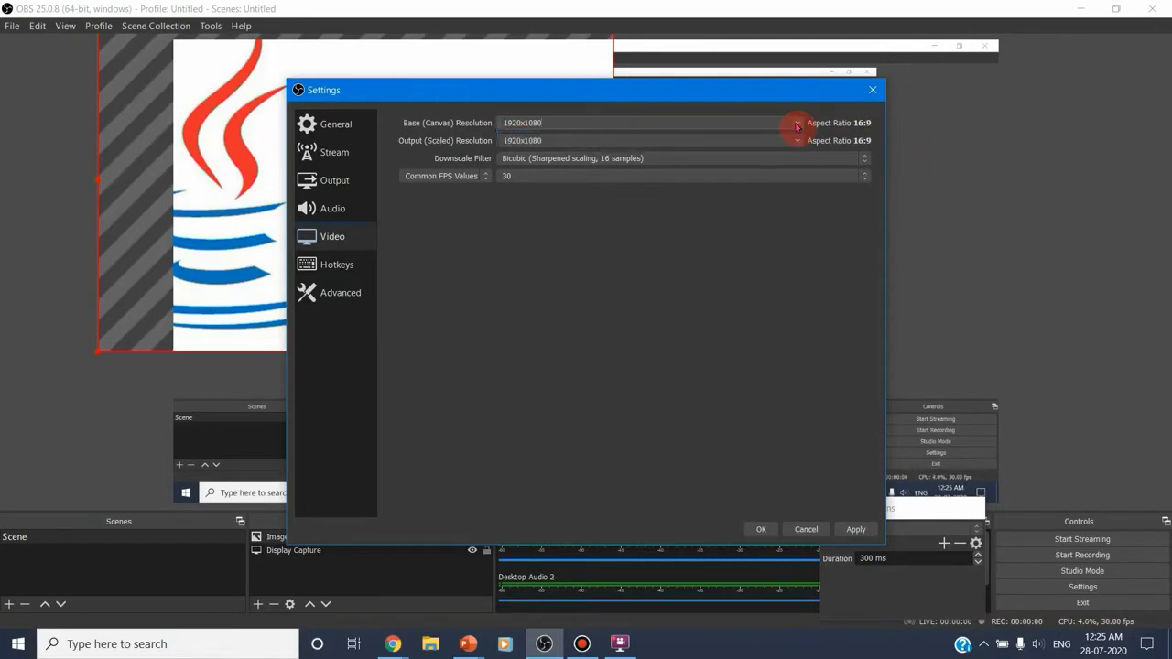
Try 960x540 as the output scaled resolution and set it back to 1920x1080
click(797, 144)
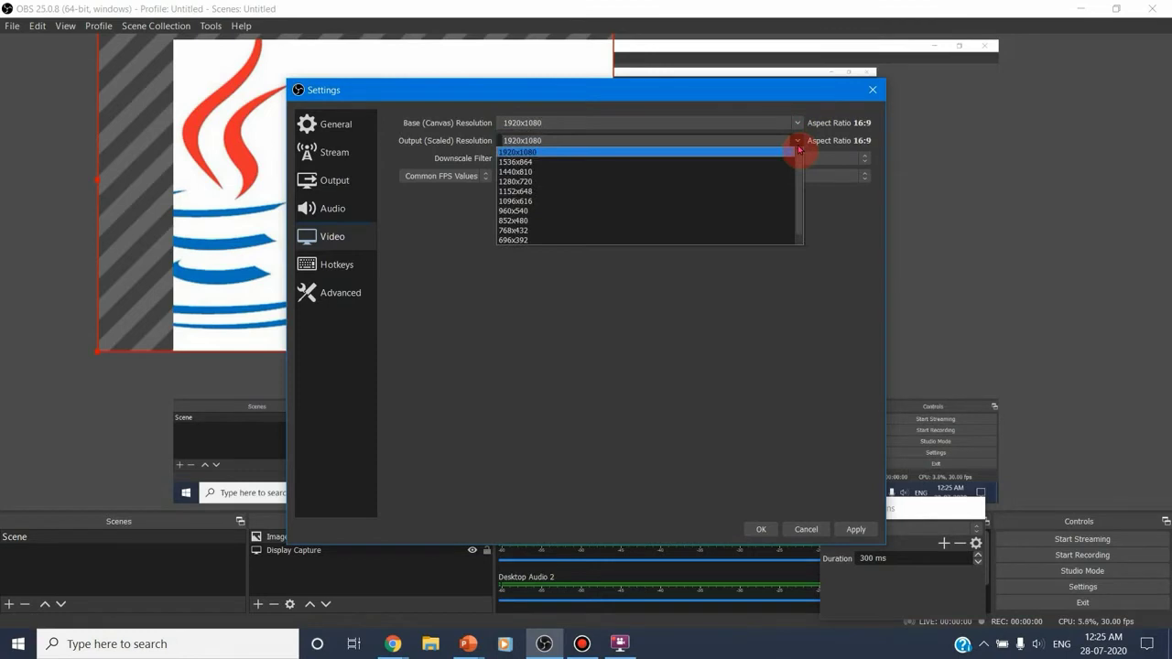
click(688, 214)
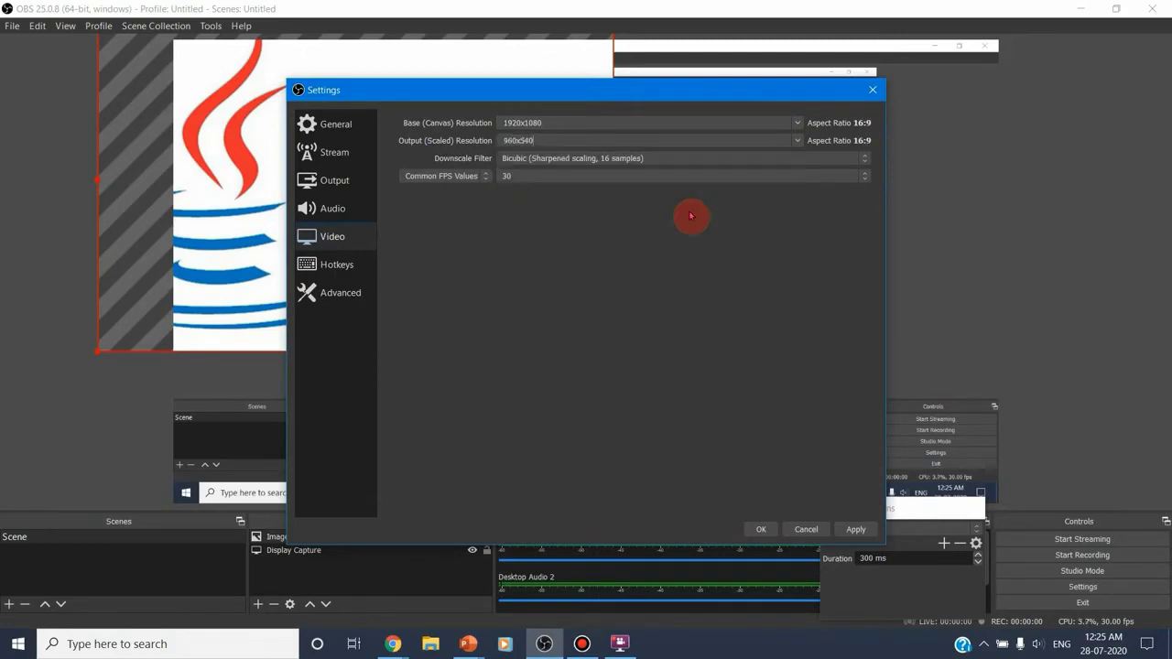
click(795, 143)
click(781, 154)
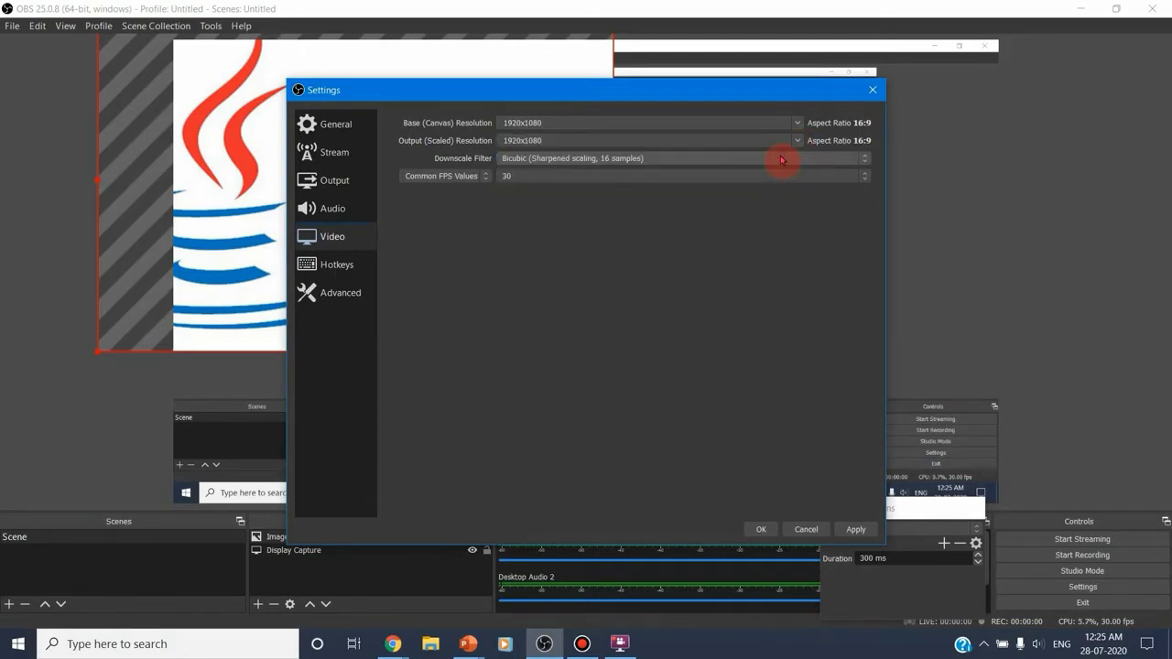
Choose the Bicubic (Sharpened scaling, 16 samples) downscale filter, apply the changes and close the settings
click(861, 162)
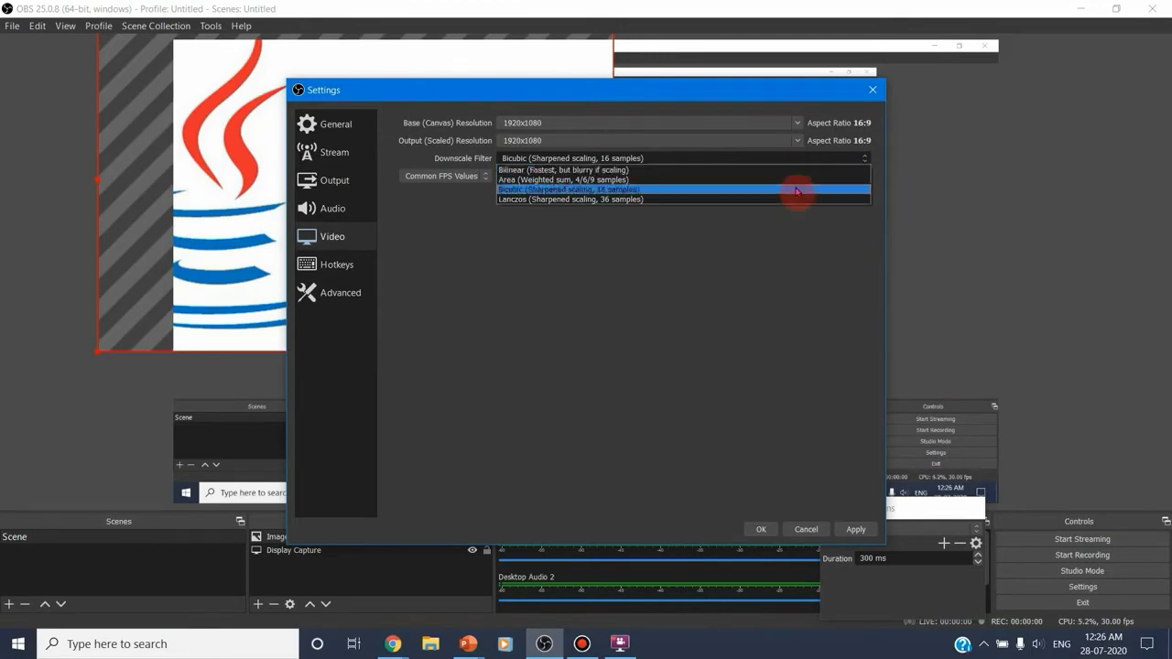
click(797, 188)
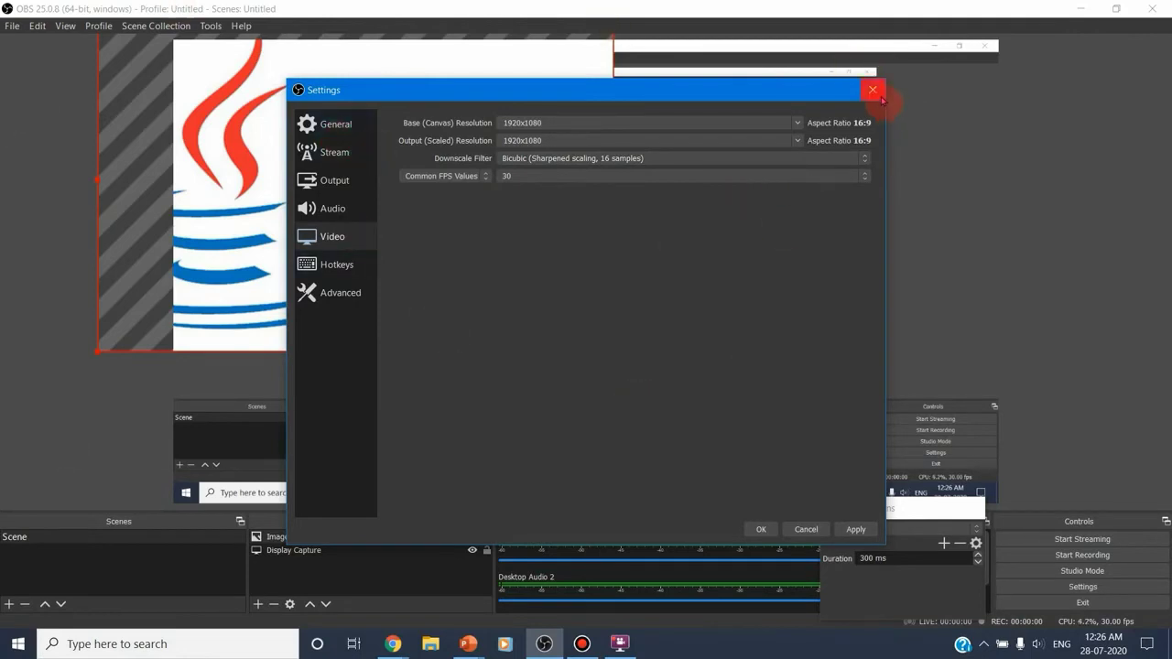
click(855, 530)
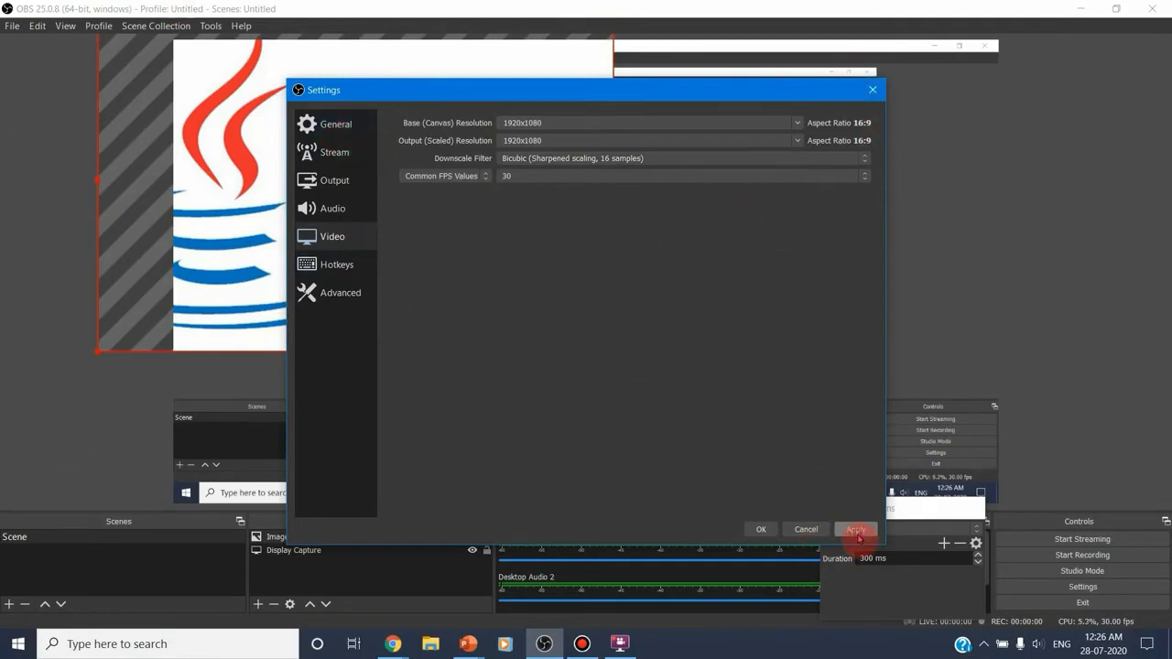
click(760, 529)
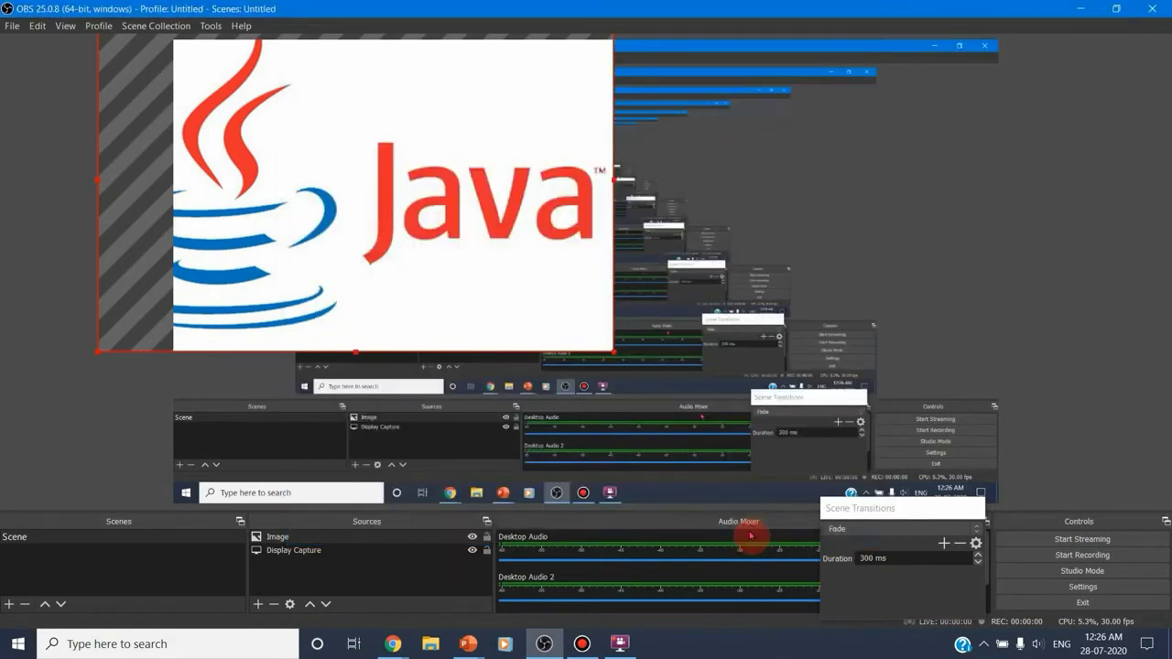
Start recording and switch to the JAVACM presentation in PowerPoint
click(1089, 555)
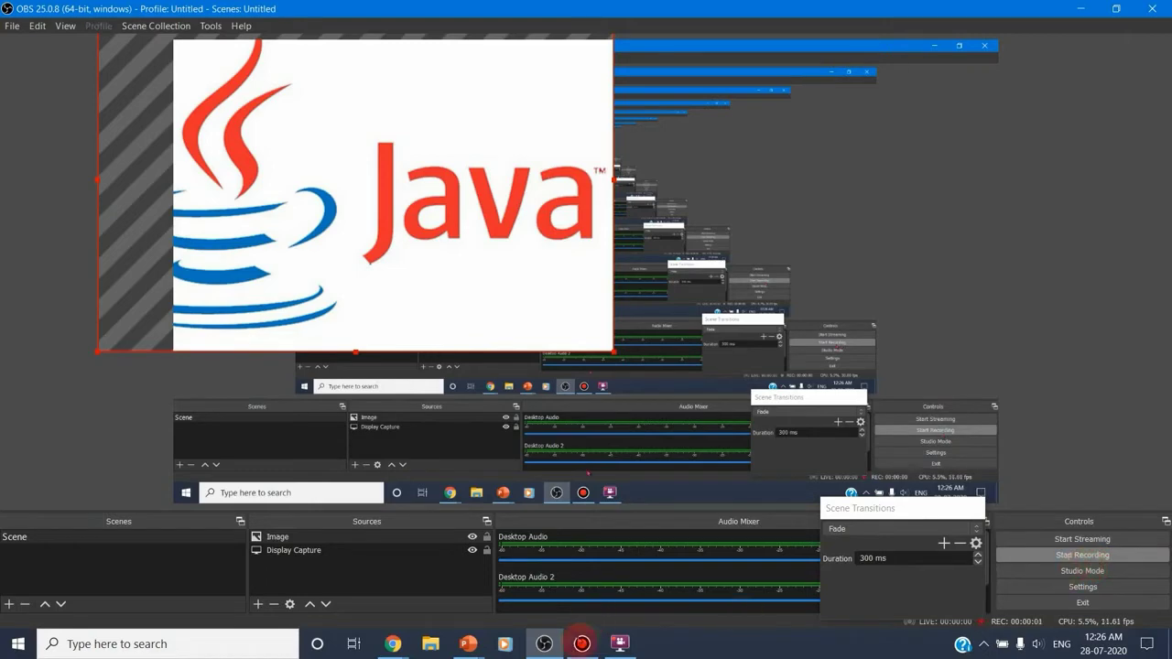
mouse_move(473, 649)
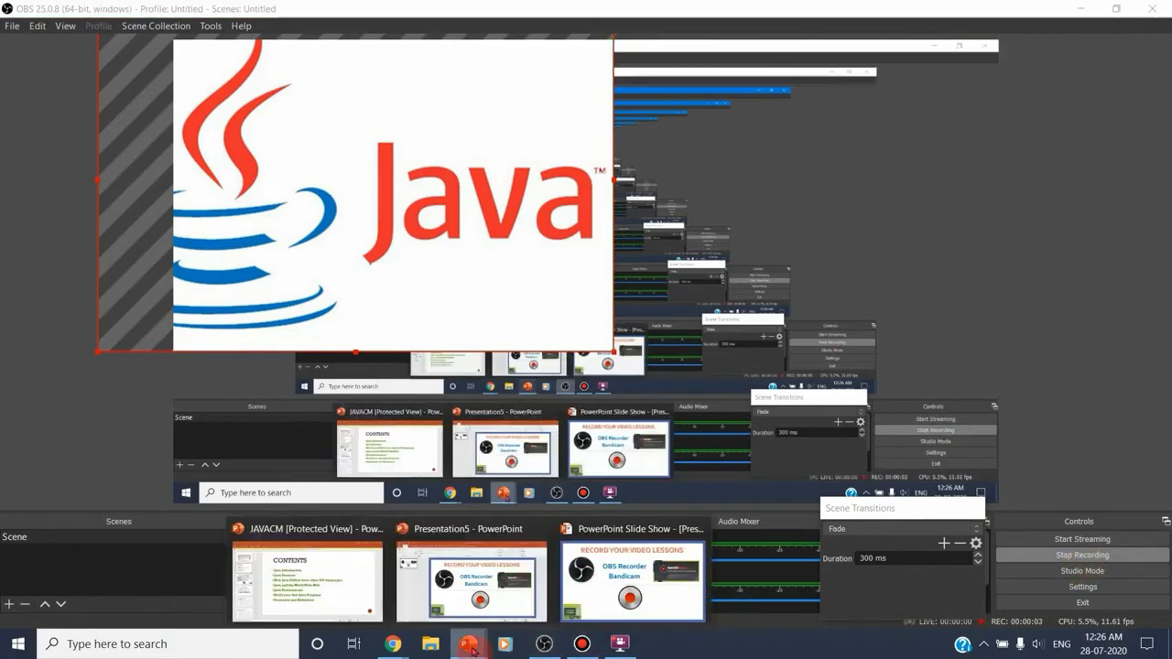
click(322, 590)
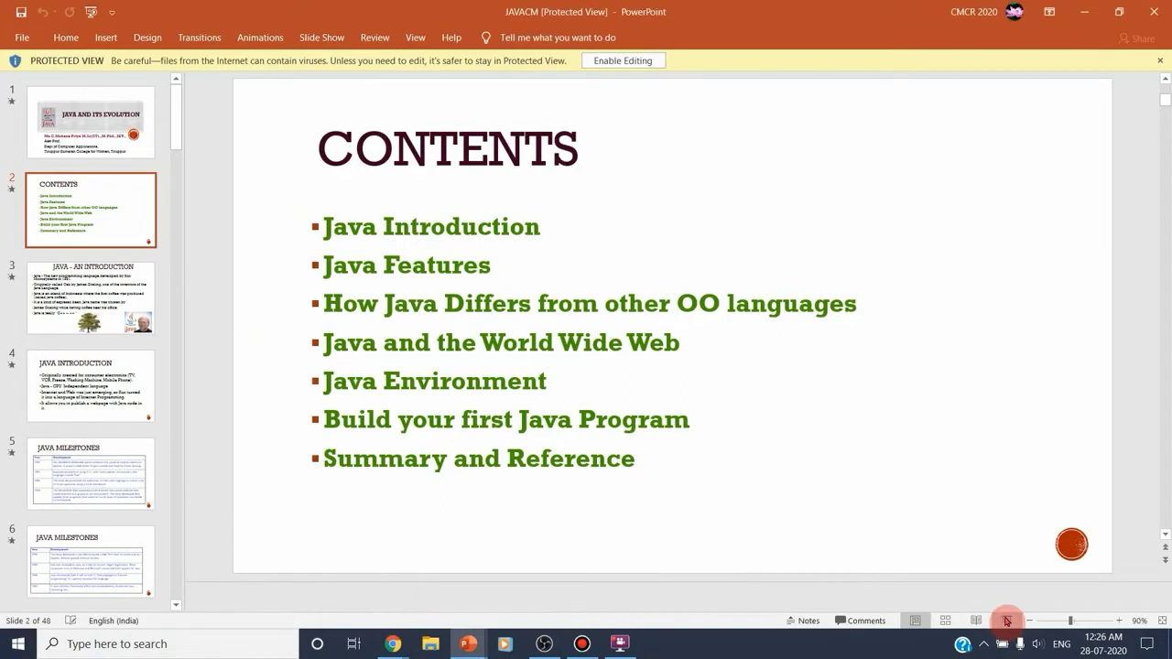
Run the slide show from the Contents slide, advance to the Java introduction slide and return to Contents
click(1006, 622)
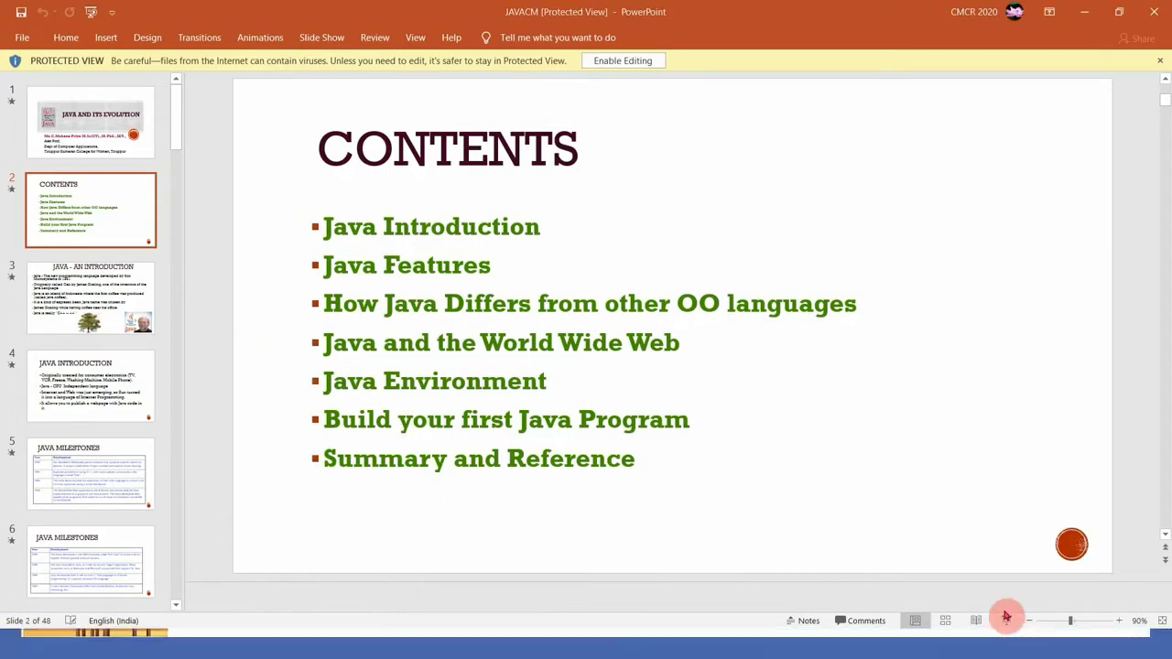
click(1006, 621)
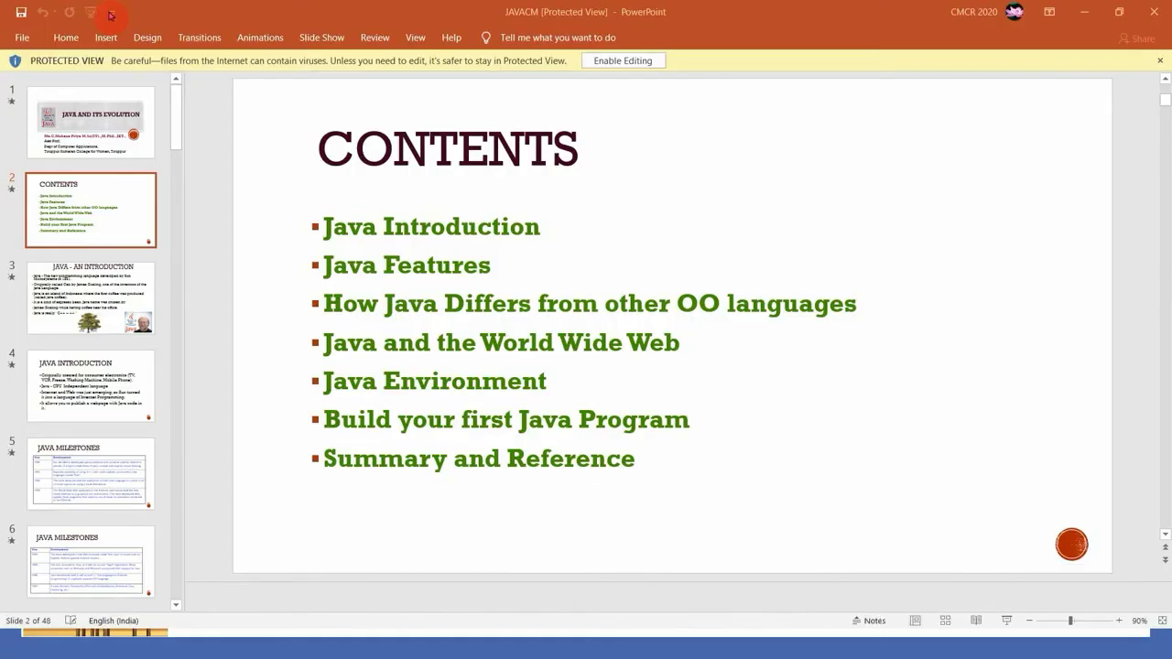
click(1006, 623)
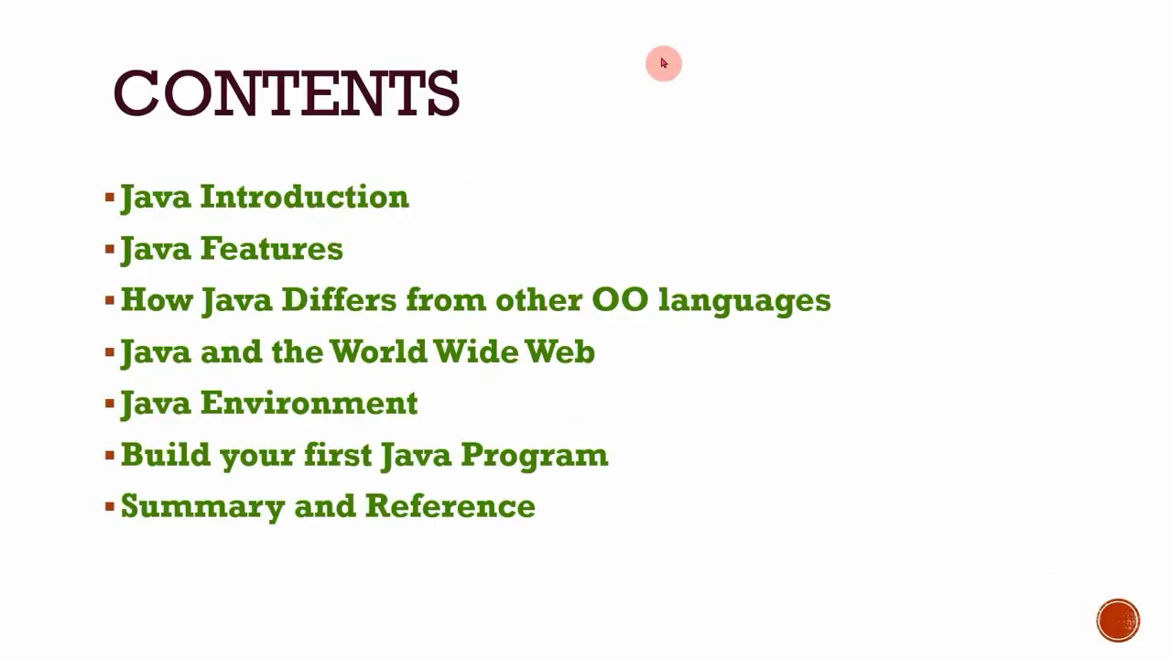
click(505, 212)
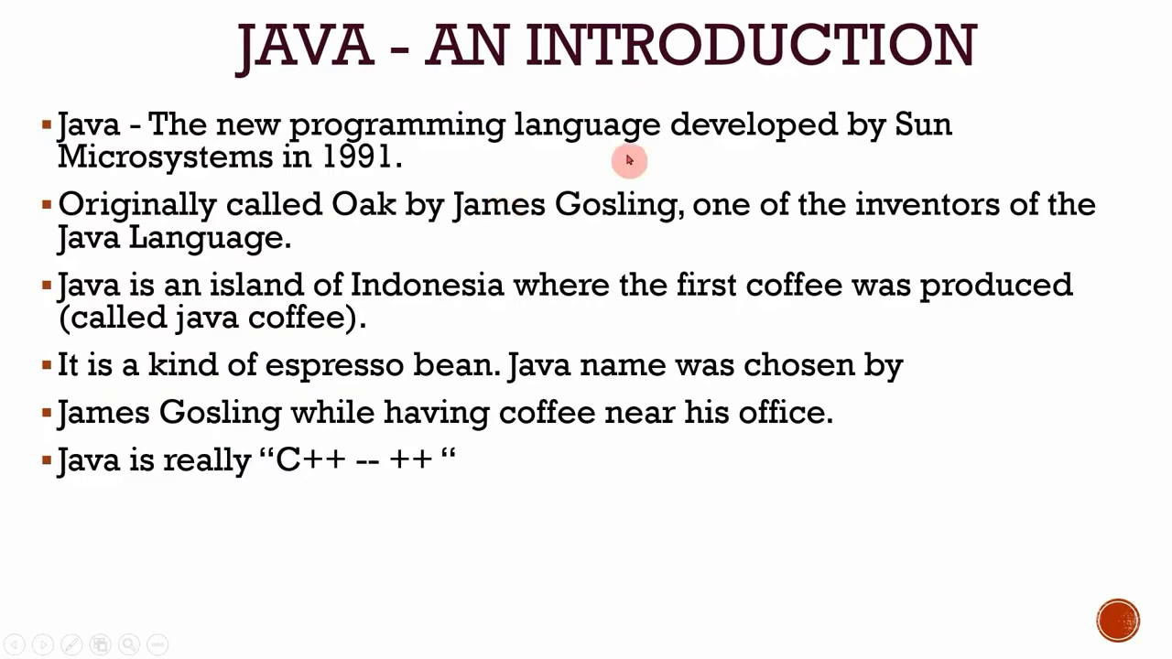
key(Left)
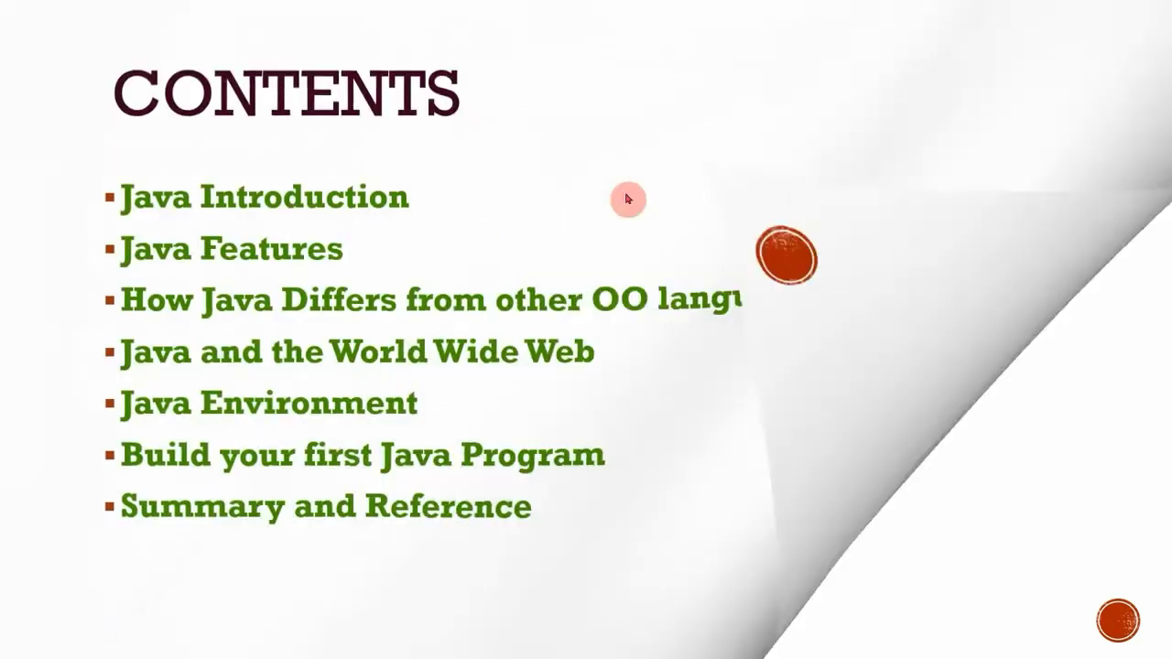
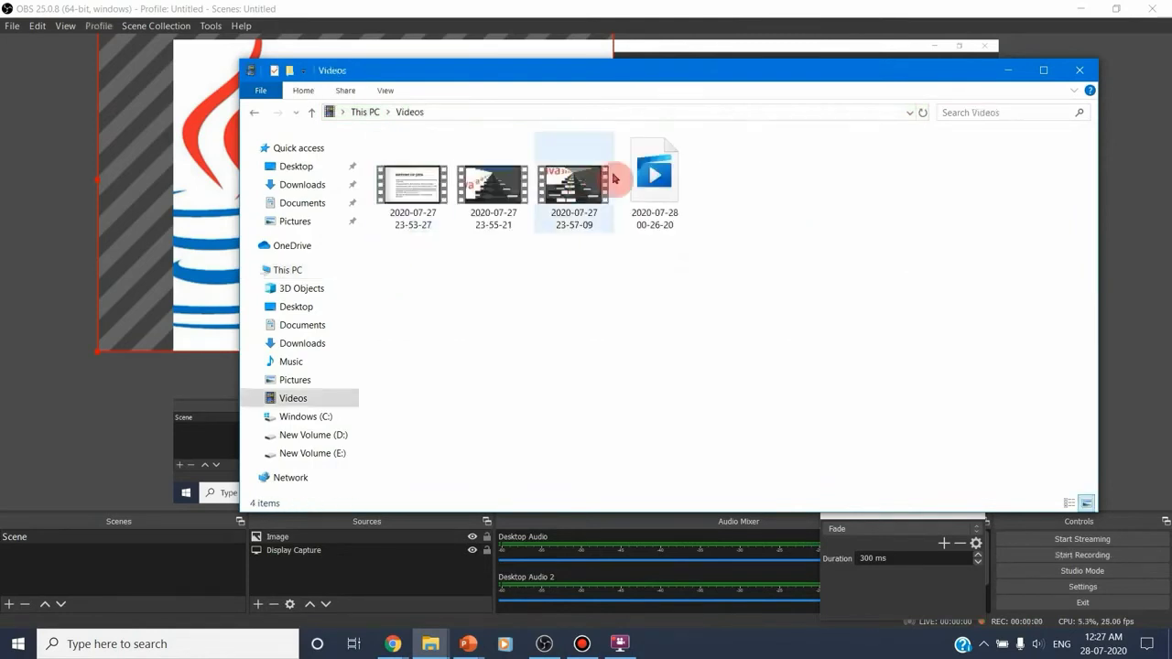
click(656, 198)
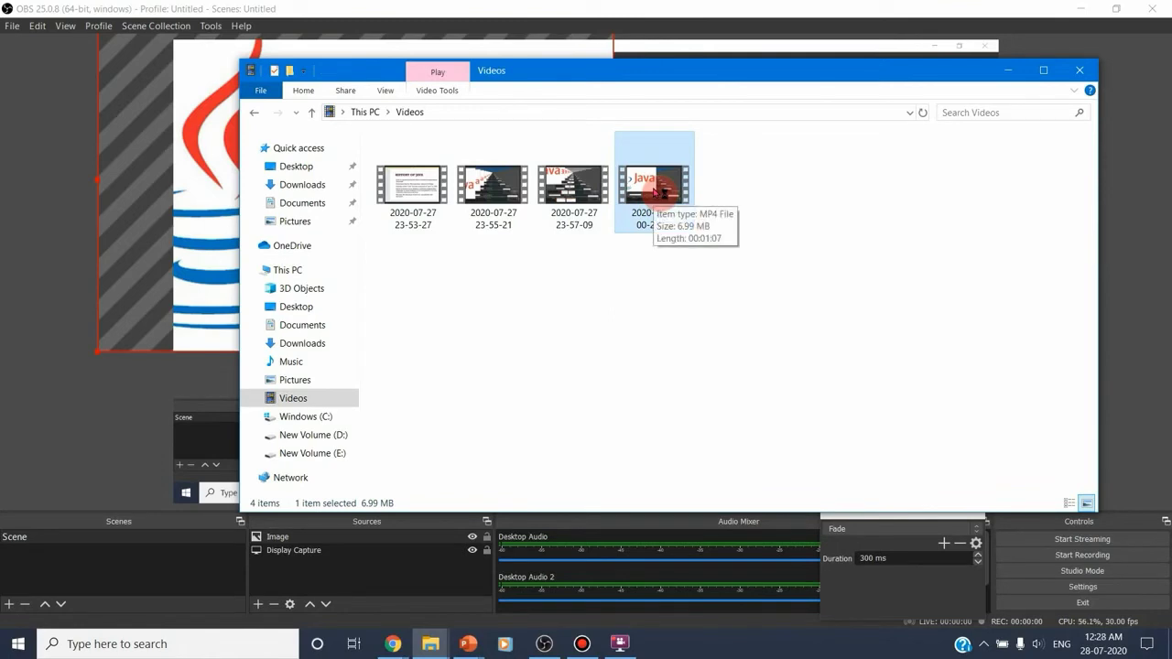
double_click(656, 192)
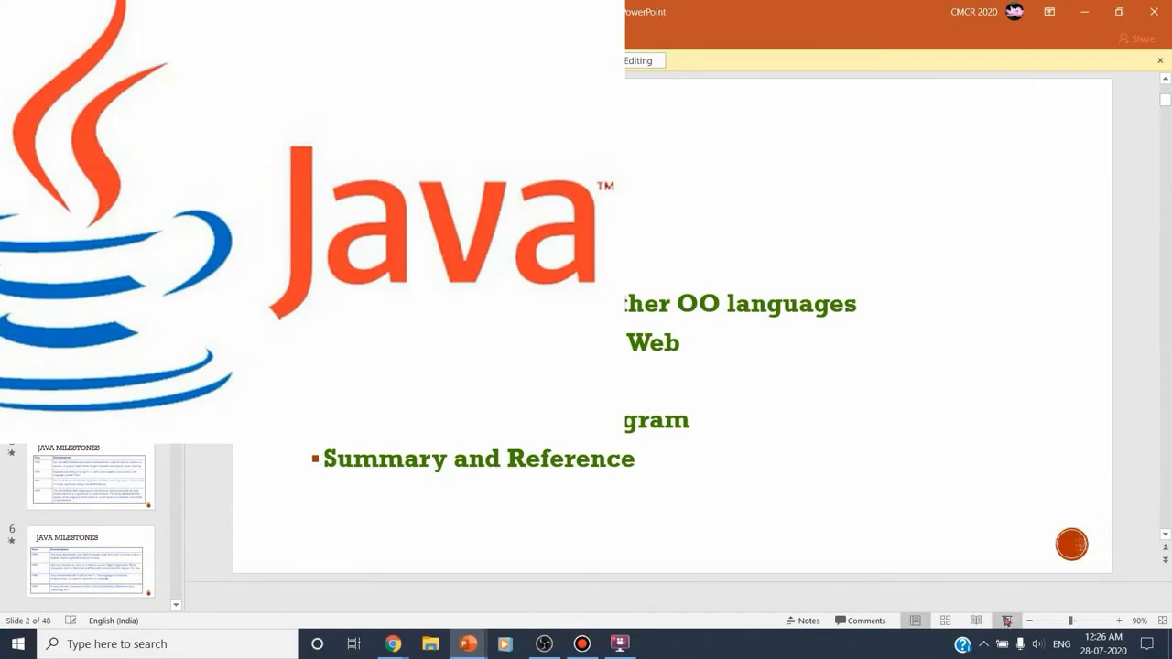
mouse_move(591, 329)
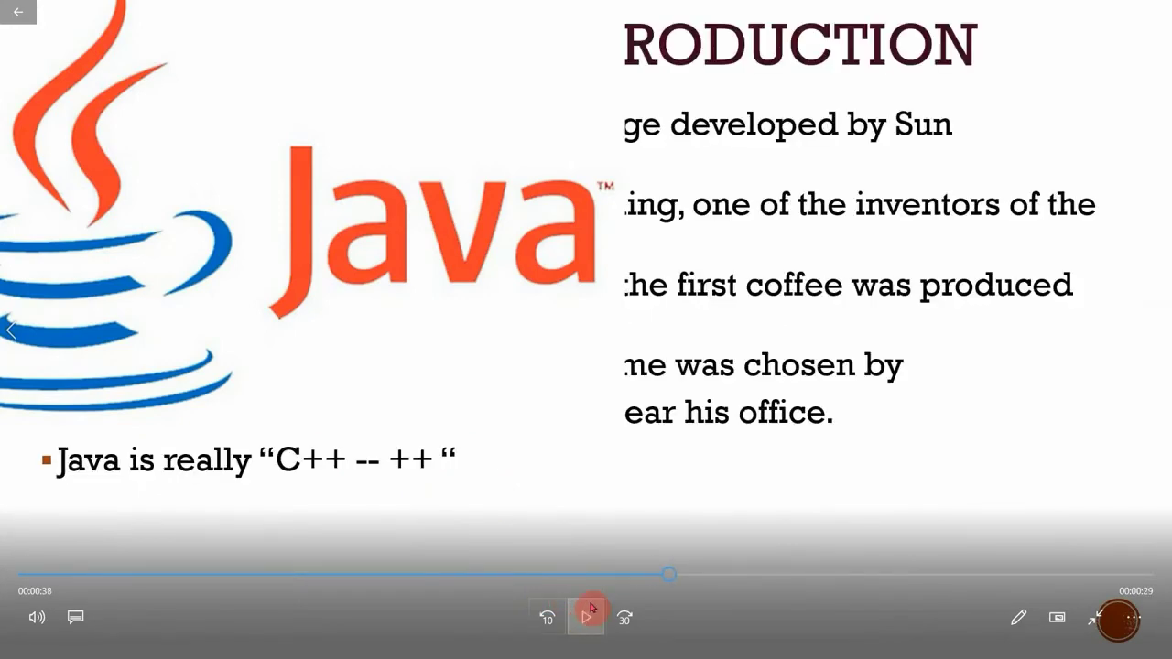
click(591, 608)
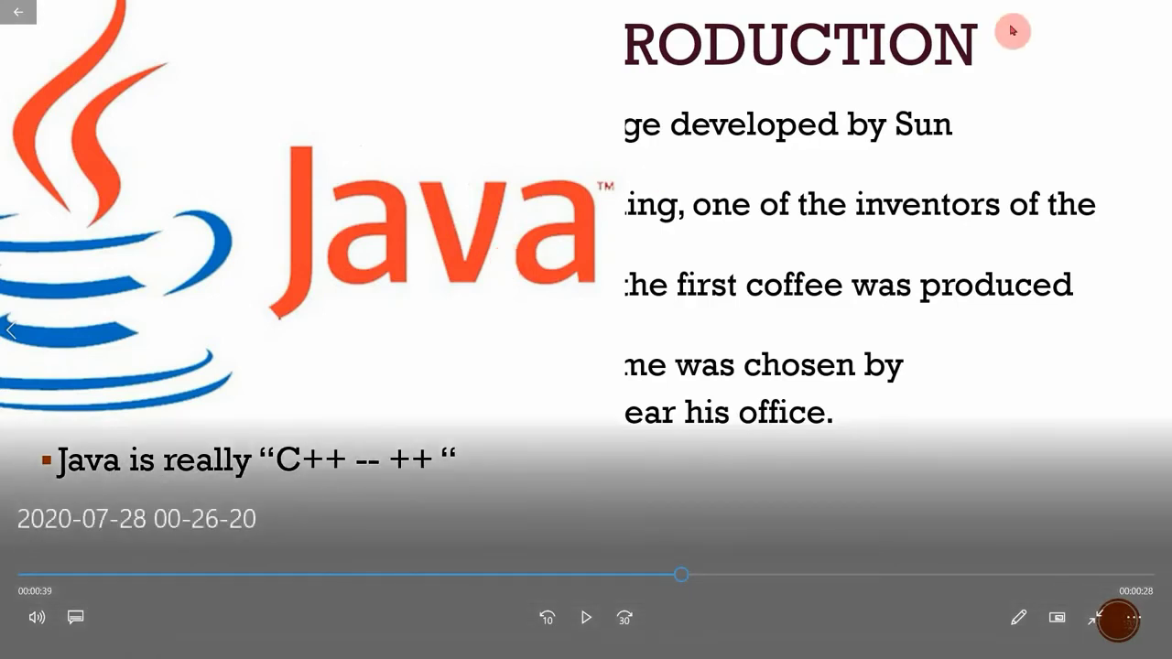
mouse_move(837, 6)
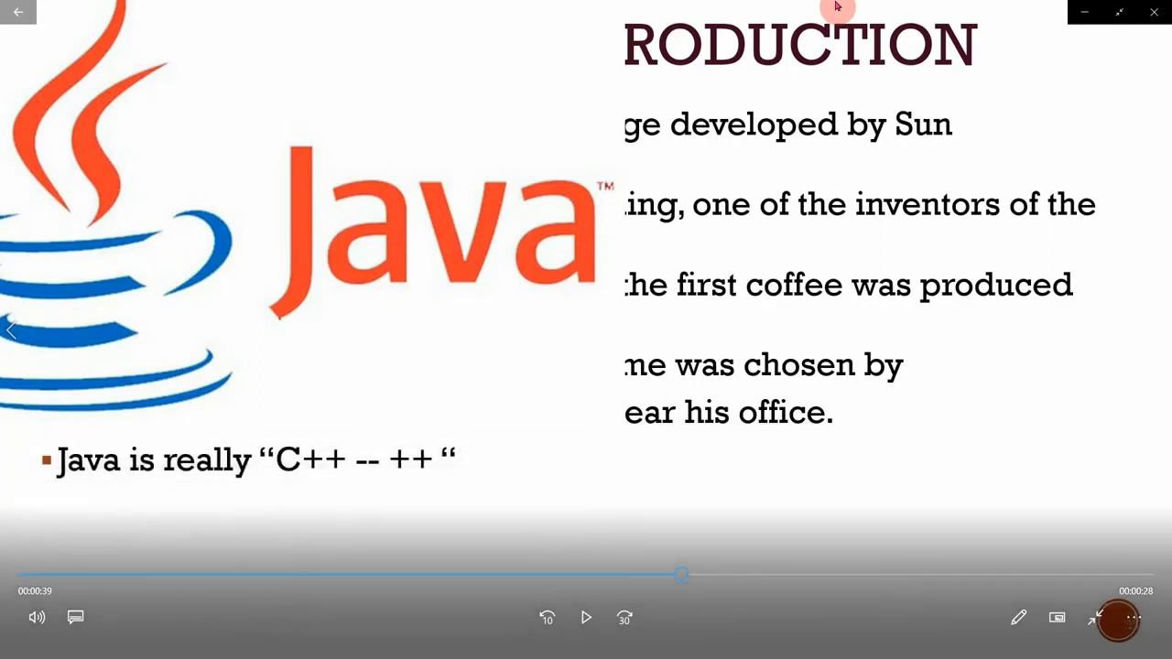
click(1151, 24)
click(1081, 73)
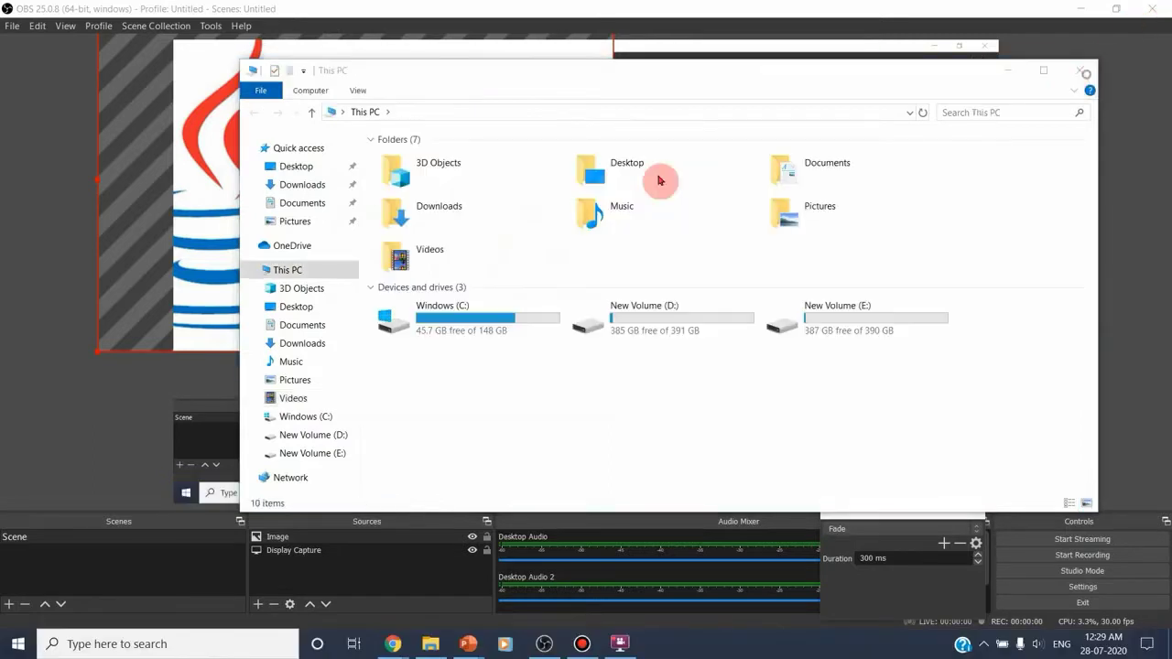
Remove the Image source from the scene and confirm the removal
click(316, 540)
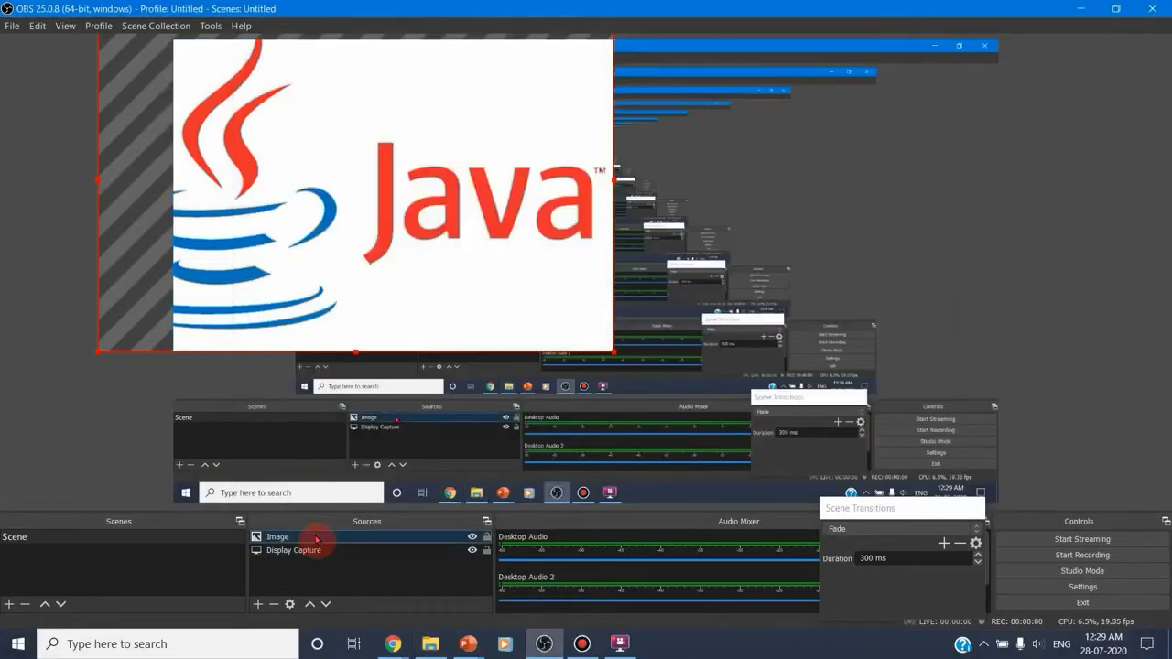
click(271, 605)
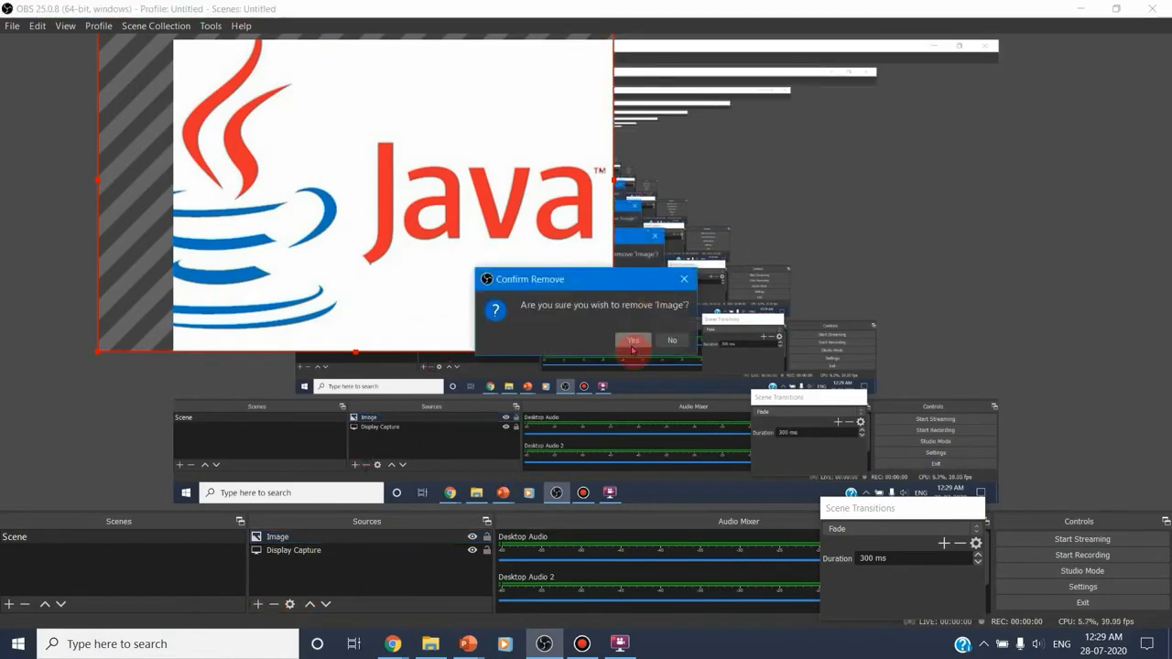
click(631, 339)
Look through the source types that can be added to the scene, and close the list without choosing one
click(259, 604)
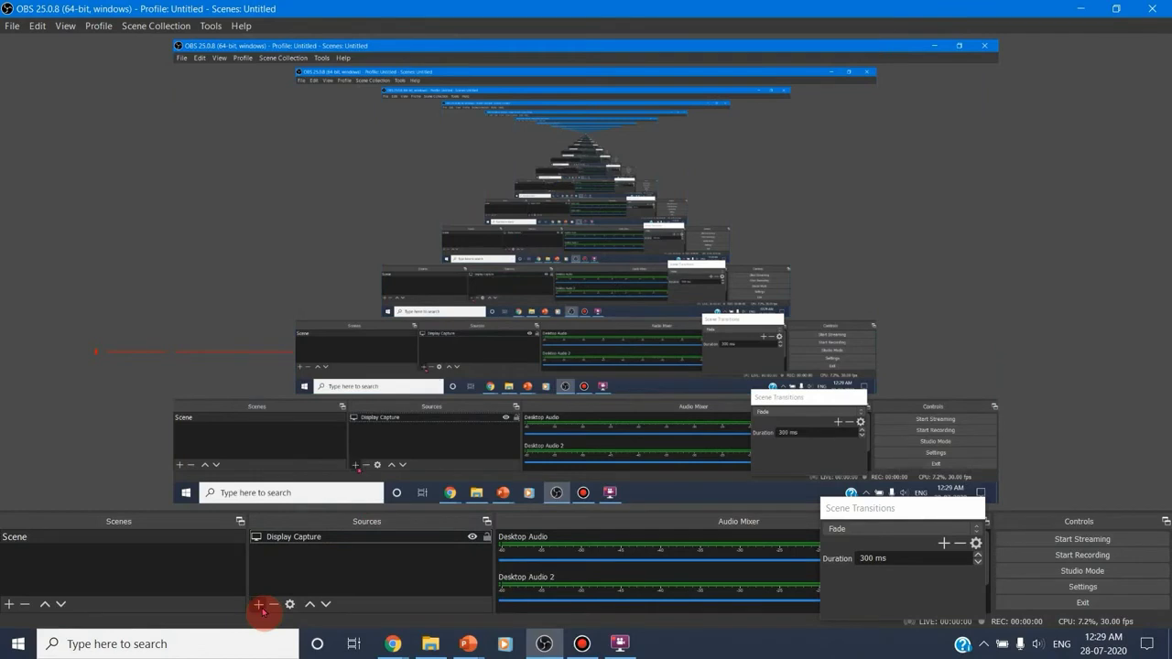
click(261, 606)
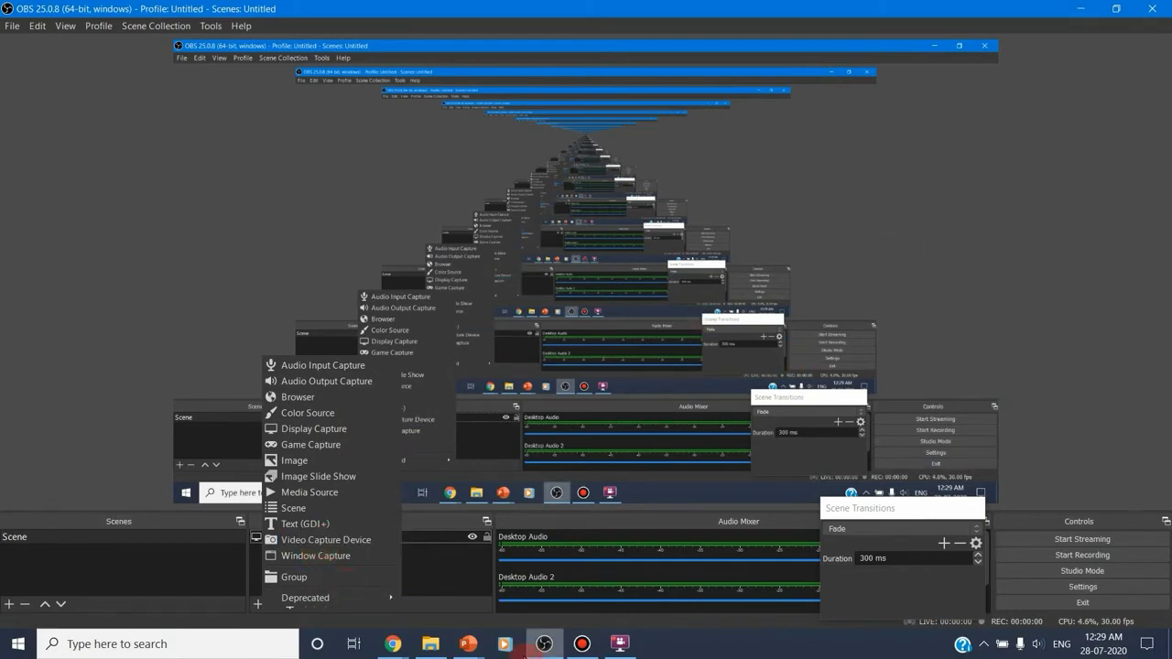
click(985, 189)
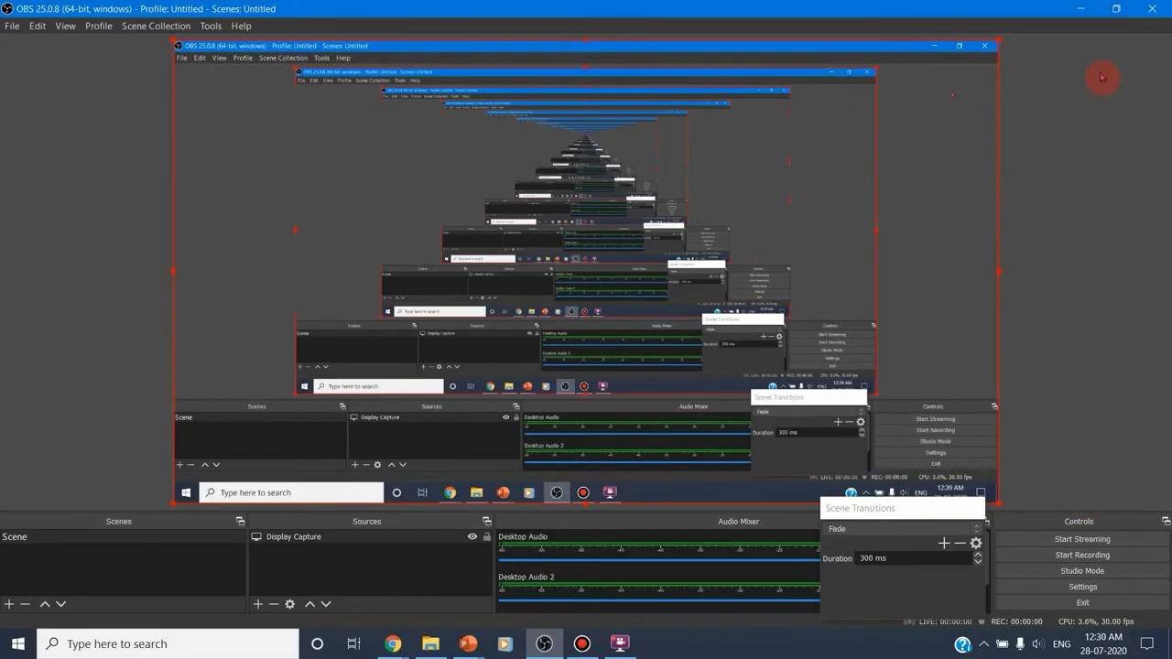
Switch from OBS to Bandicam and minimize the PowerPoint, File Explorer and Chrome windows behind it
click(1080, 8)
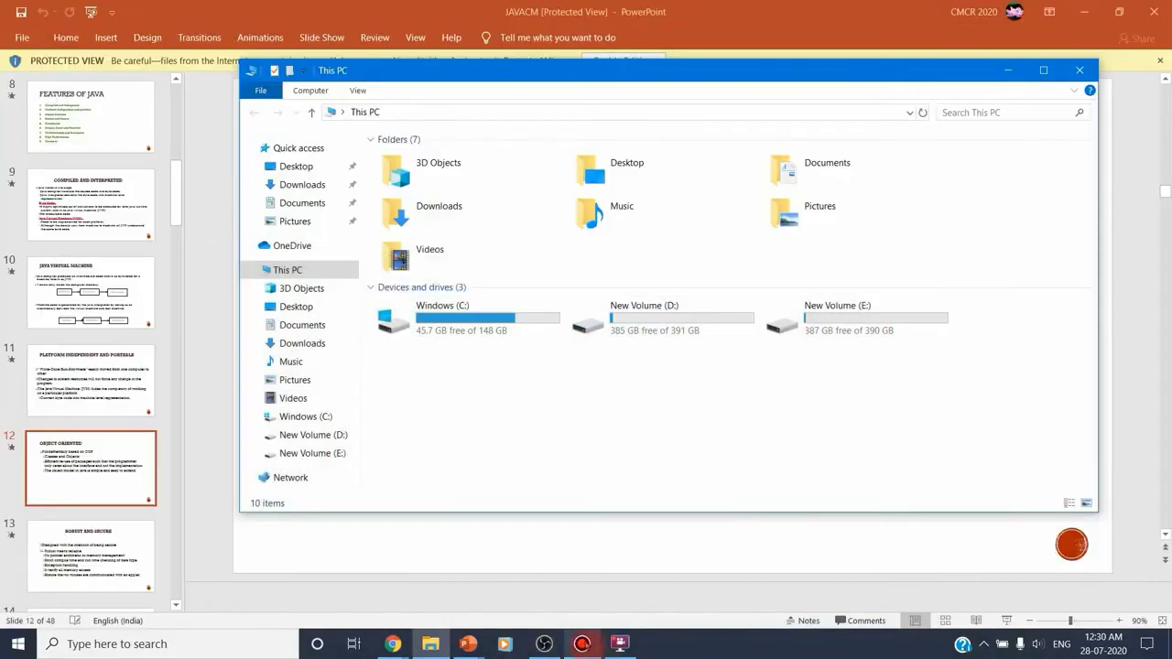
click(582, 644)
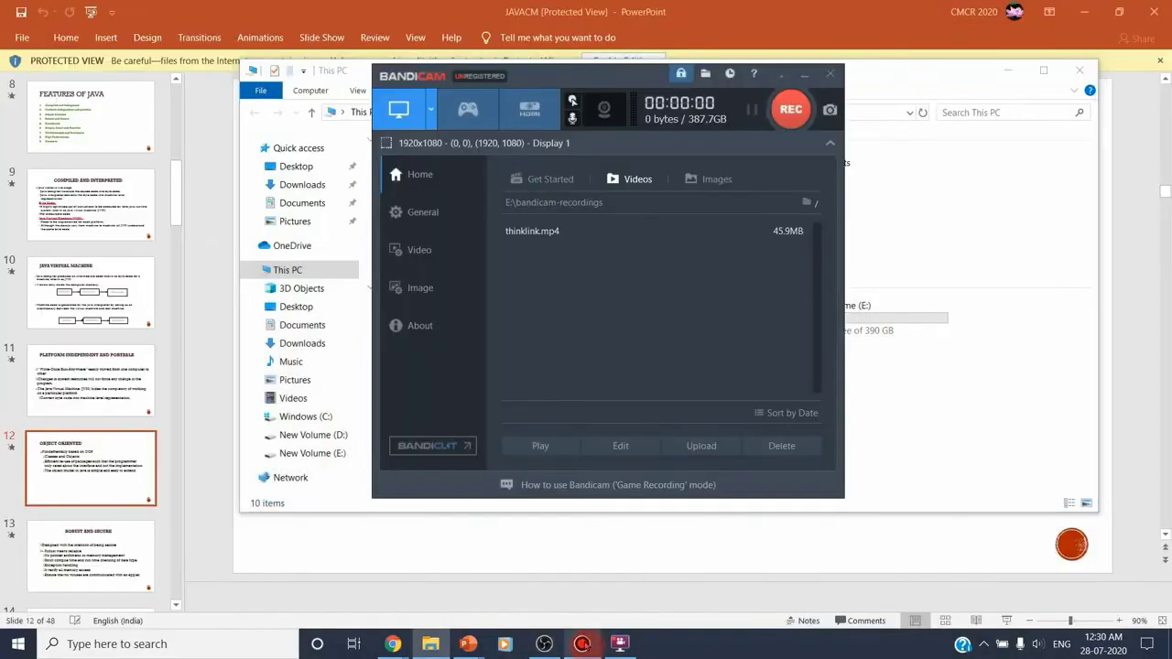
click(1088, 12)
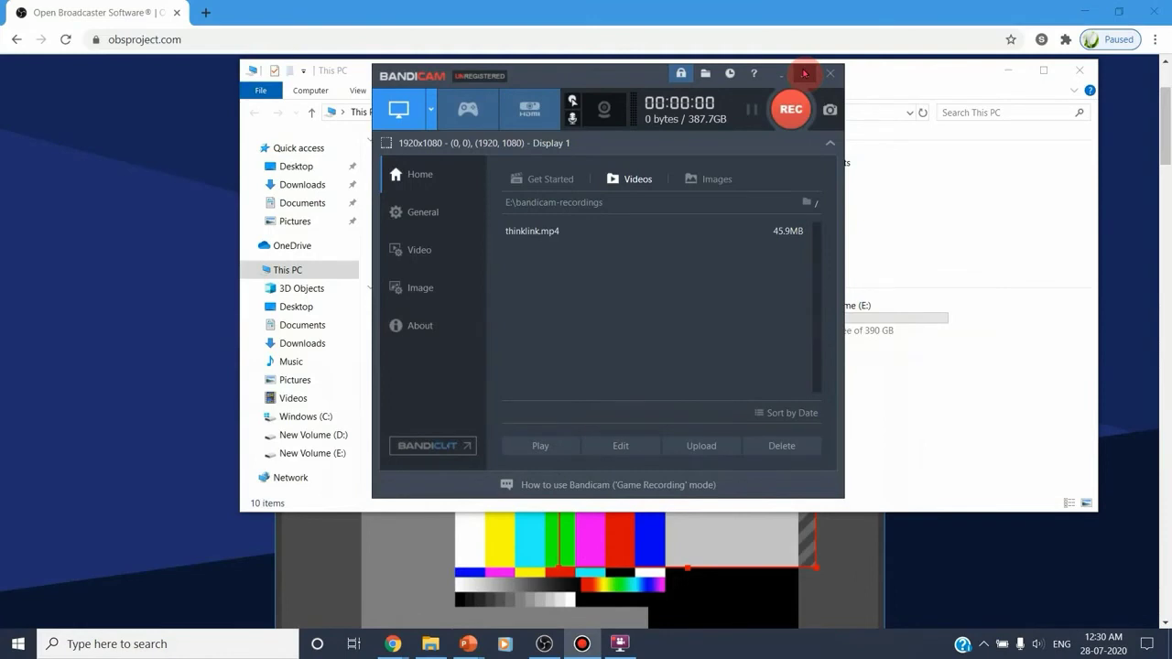
click(1009, 69)
click(1097, 11)
click(1098, 12)
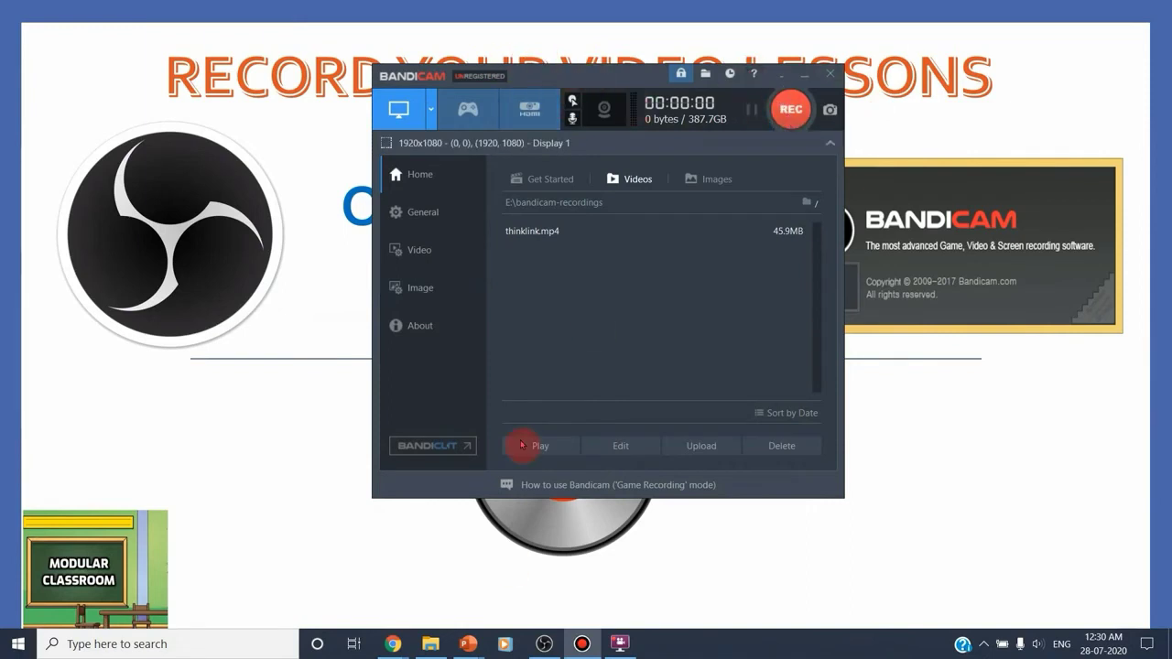
Search for bandicam in Chrome and open the Screen Recorder Download page on bandicam.com
mouse_move(384, 645)
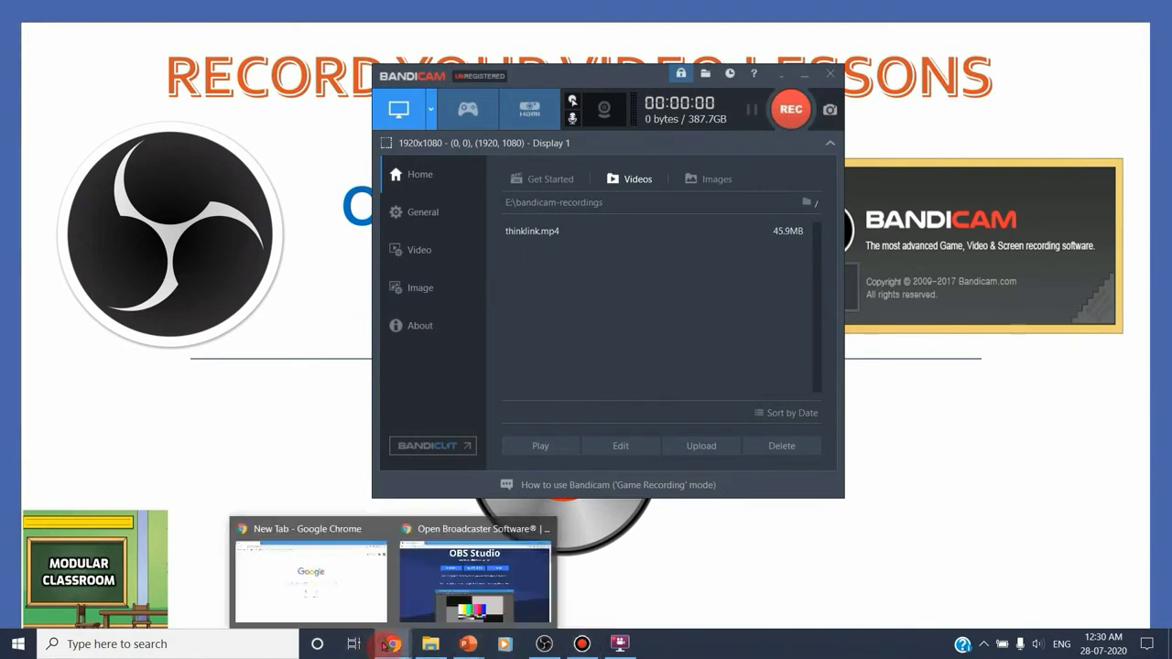
click(320, 568)
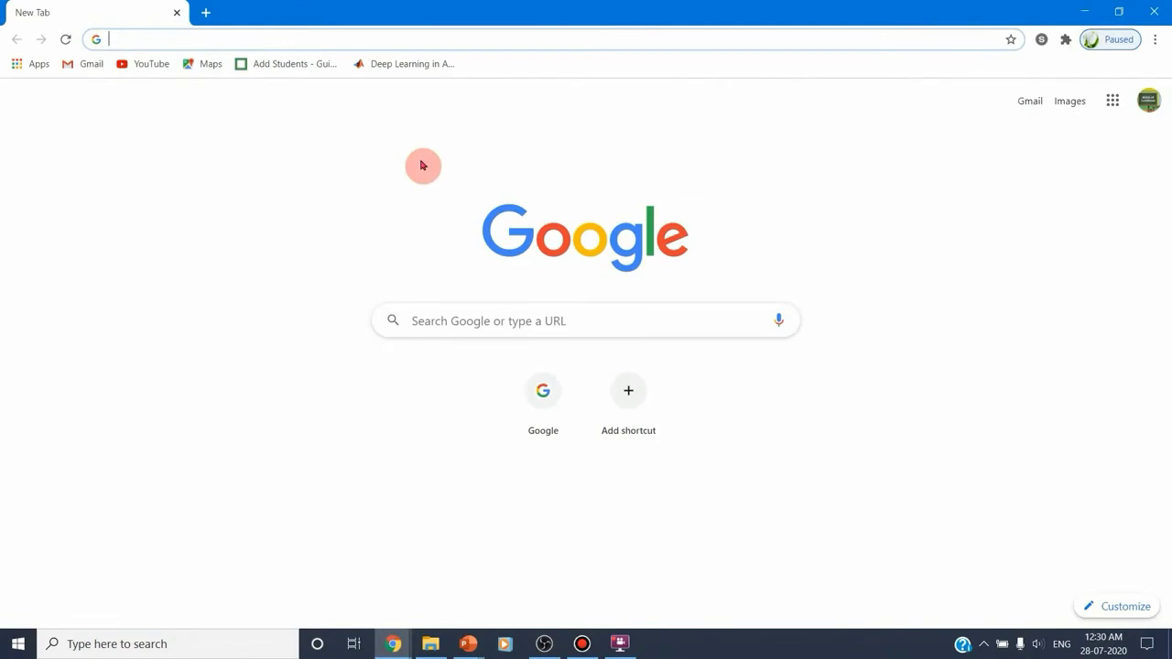
text(bandicam)
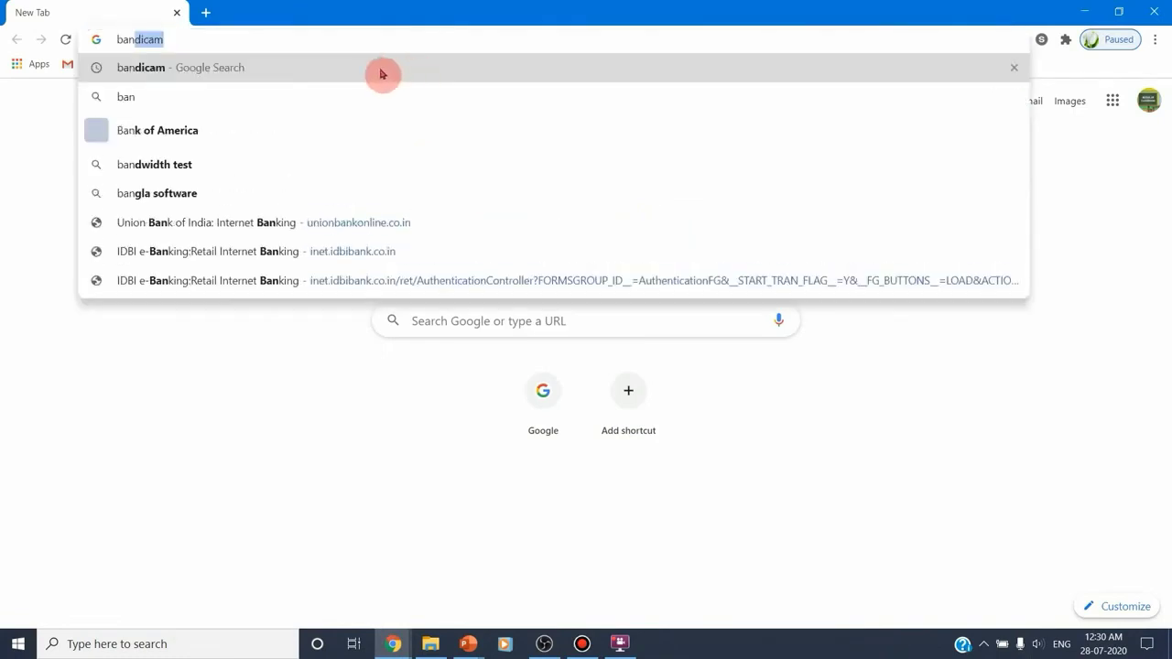
click(381, 69)
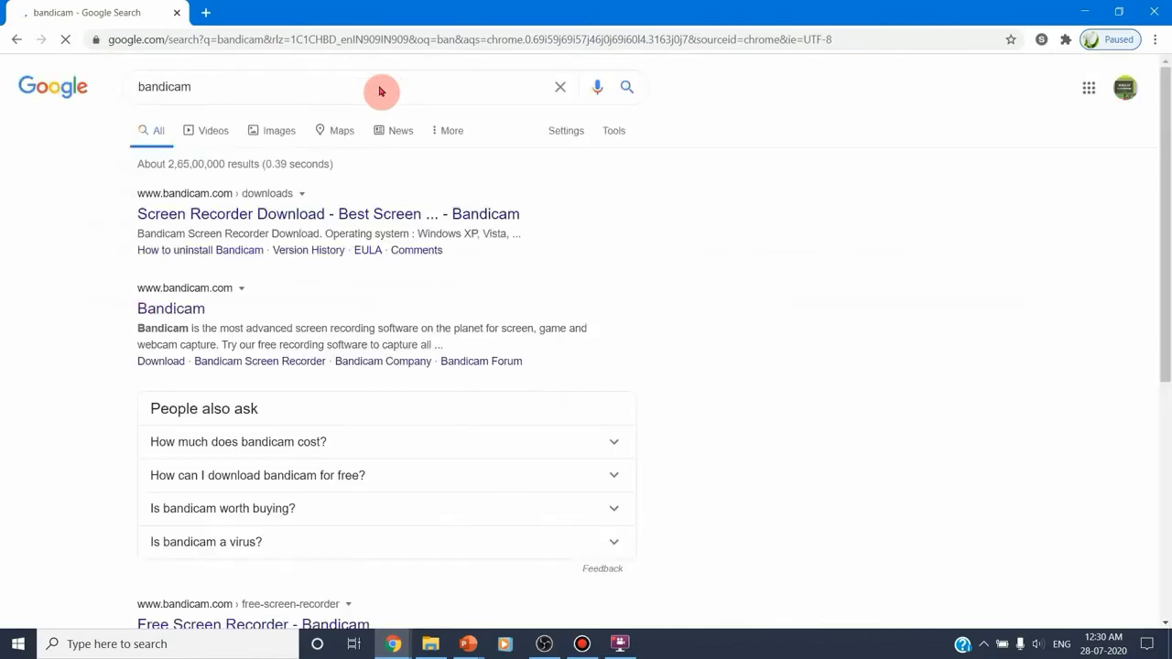
click(313, 214)
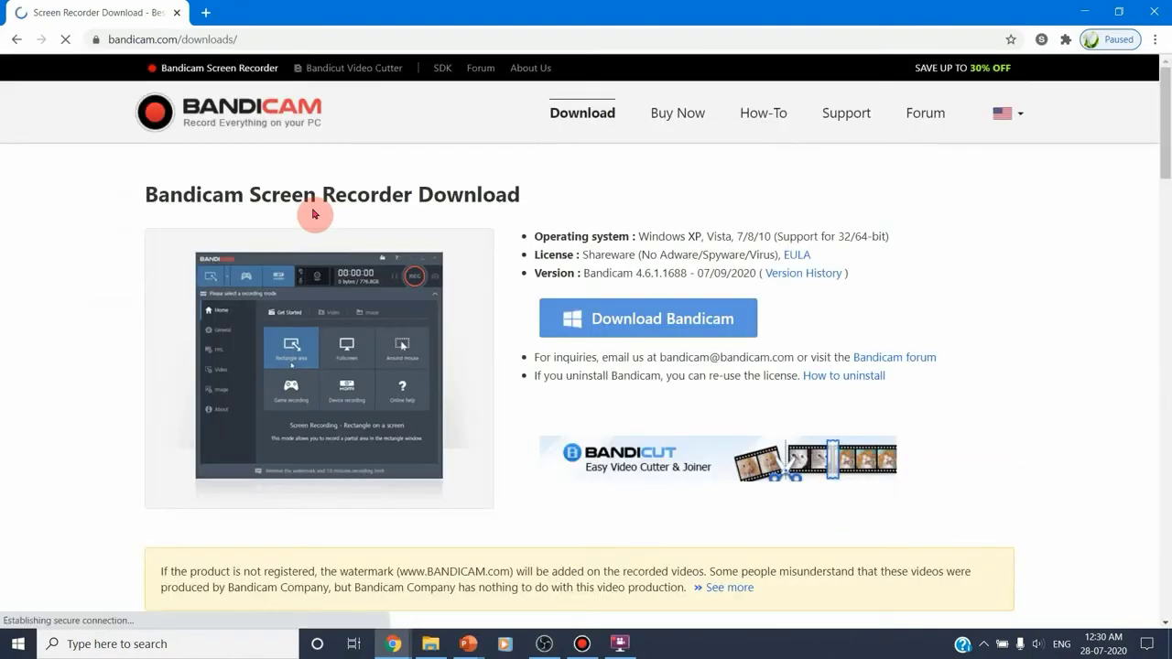
click(738, 319)
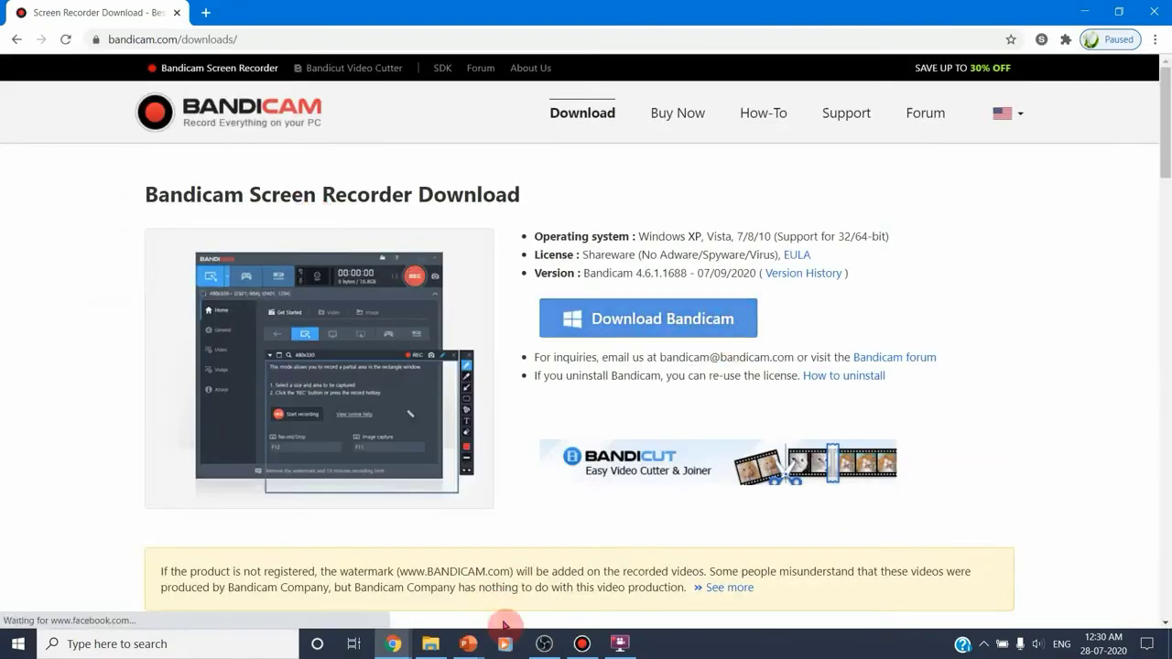
Return to Bandicam with the browser minimized, and review its General and Video settings
click(544, 643)
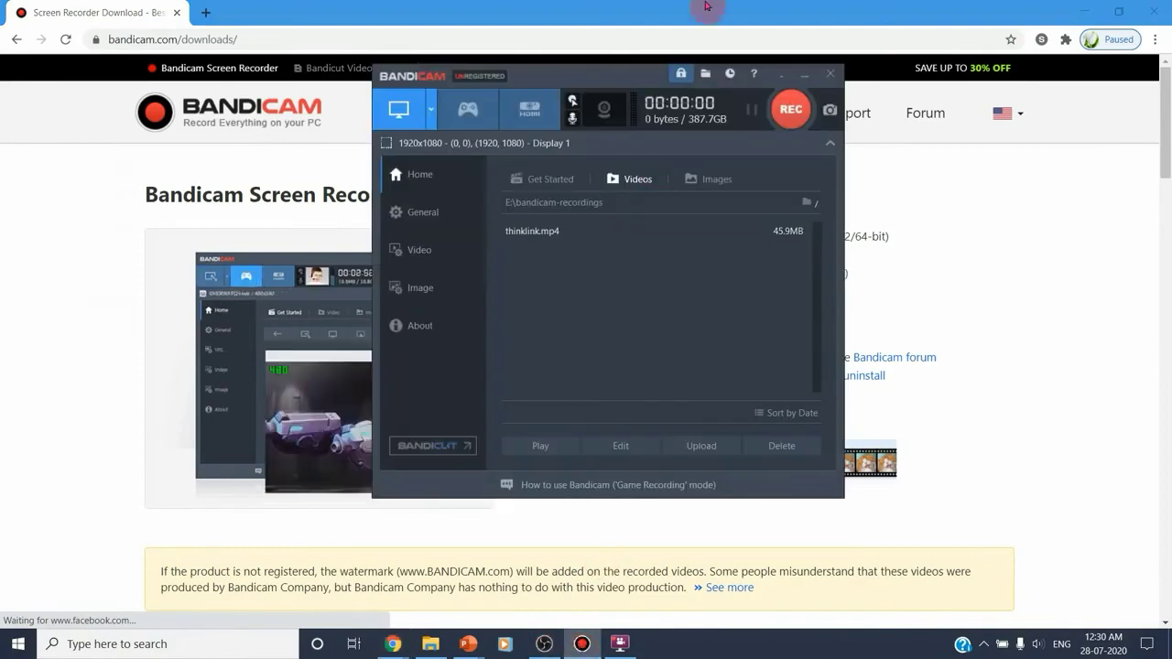
click(1106, 13)
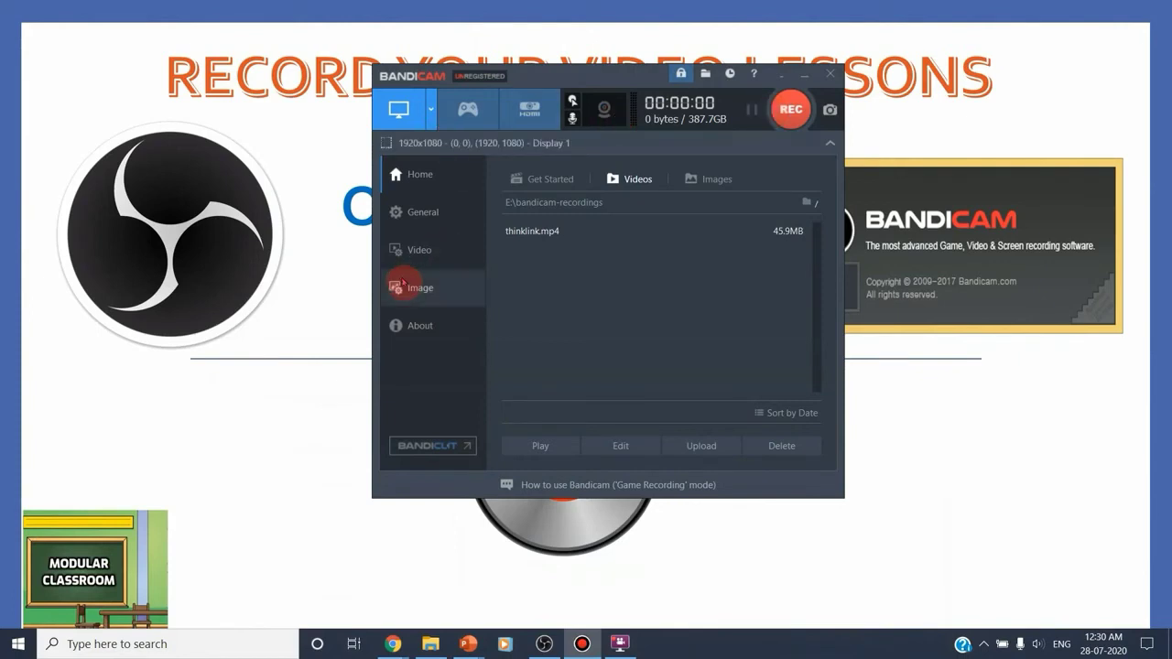
click(442, 250)
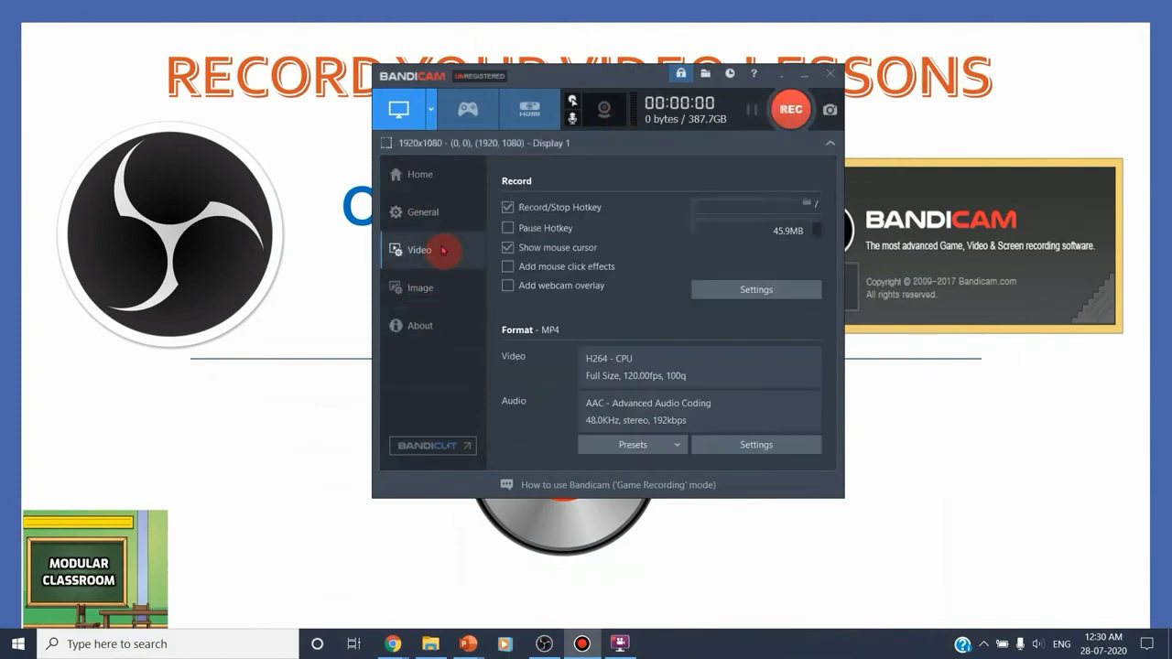
click(429, 229)
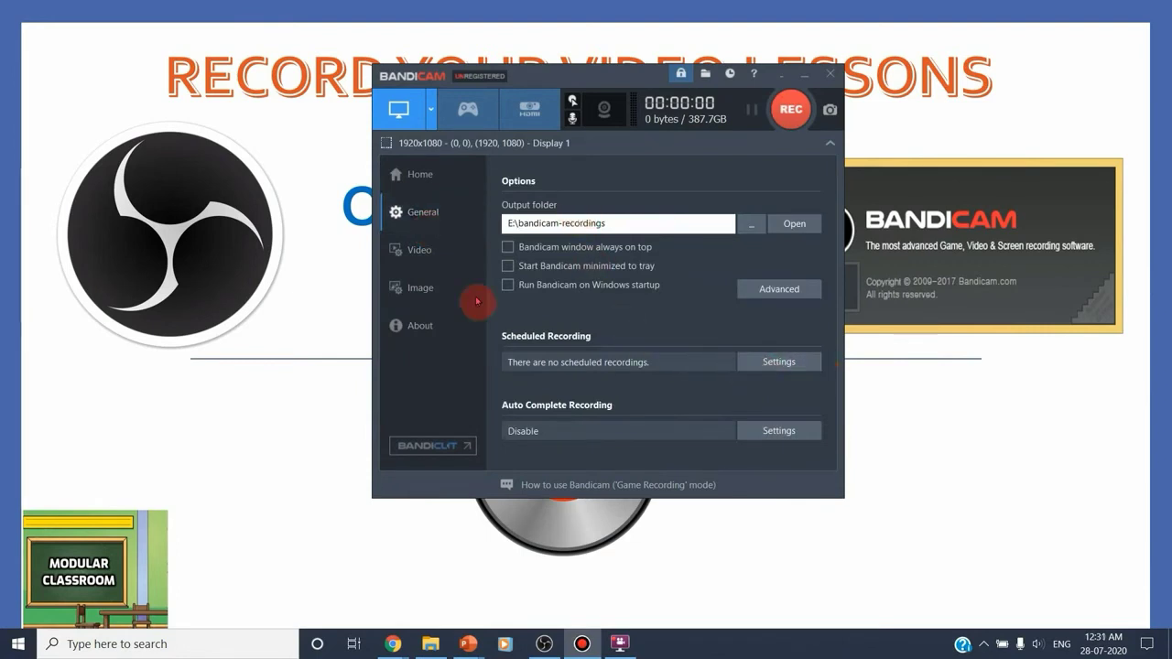
click(426, 267)
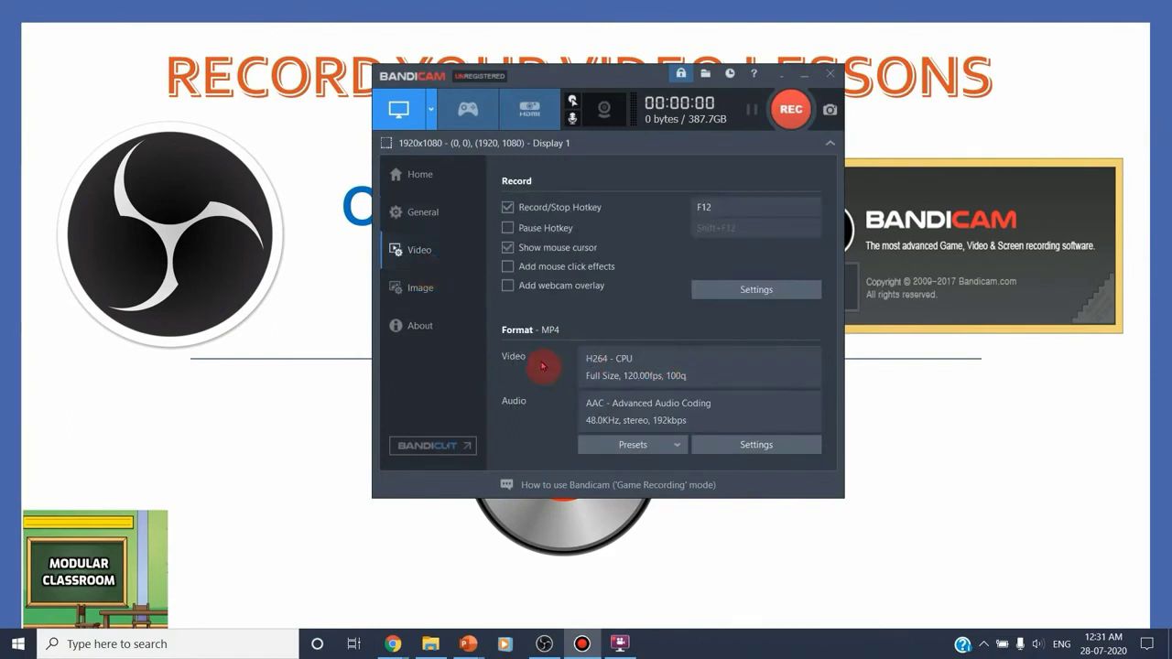
Review the codec and audio options in the recording format settings, try the AVI file type and keep MP4
click(786, 454)
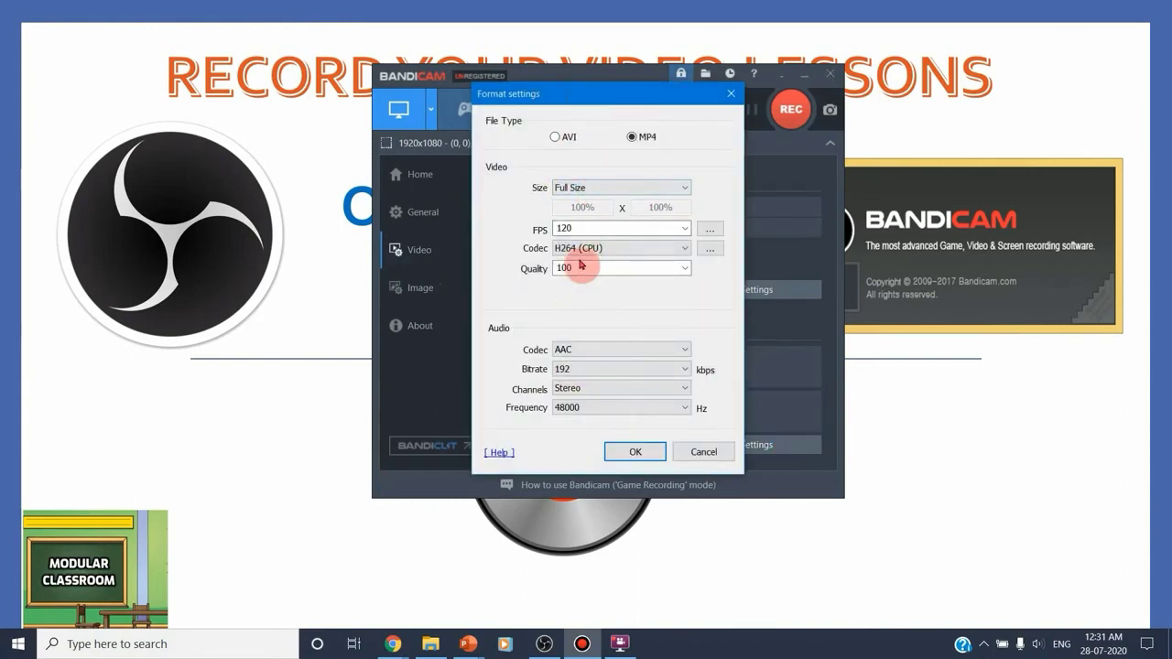
click(687, 248)
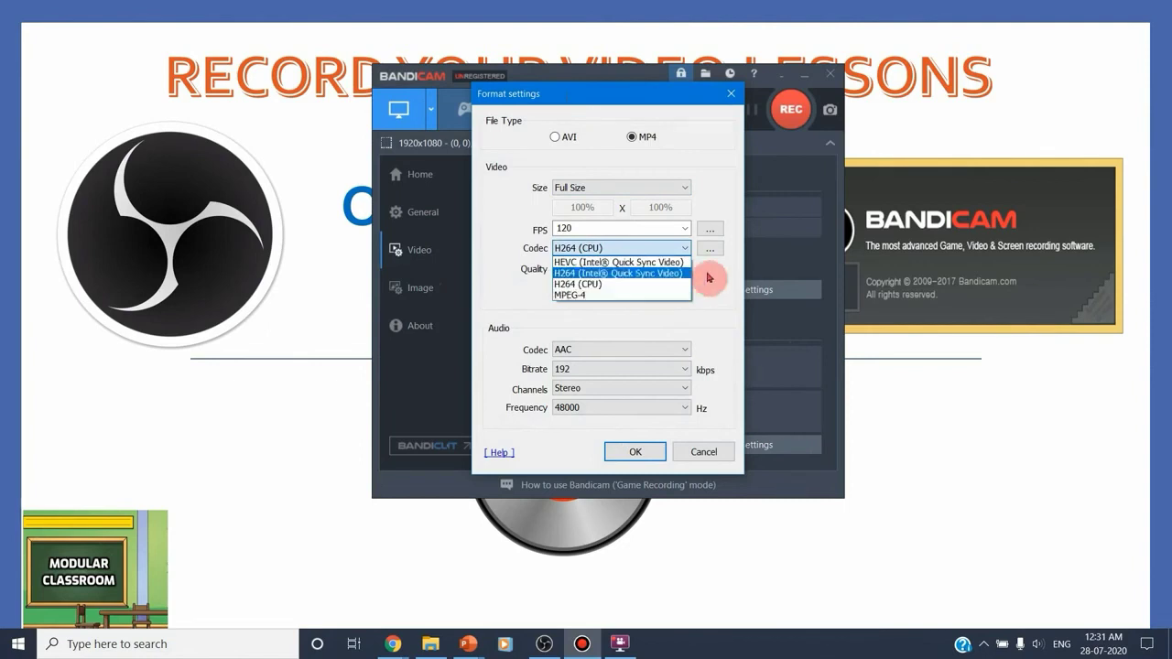
click(712, 272)
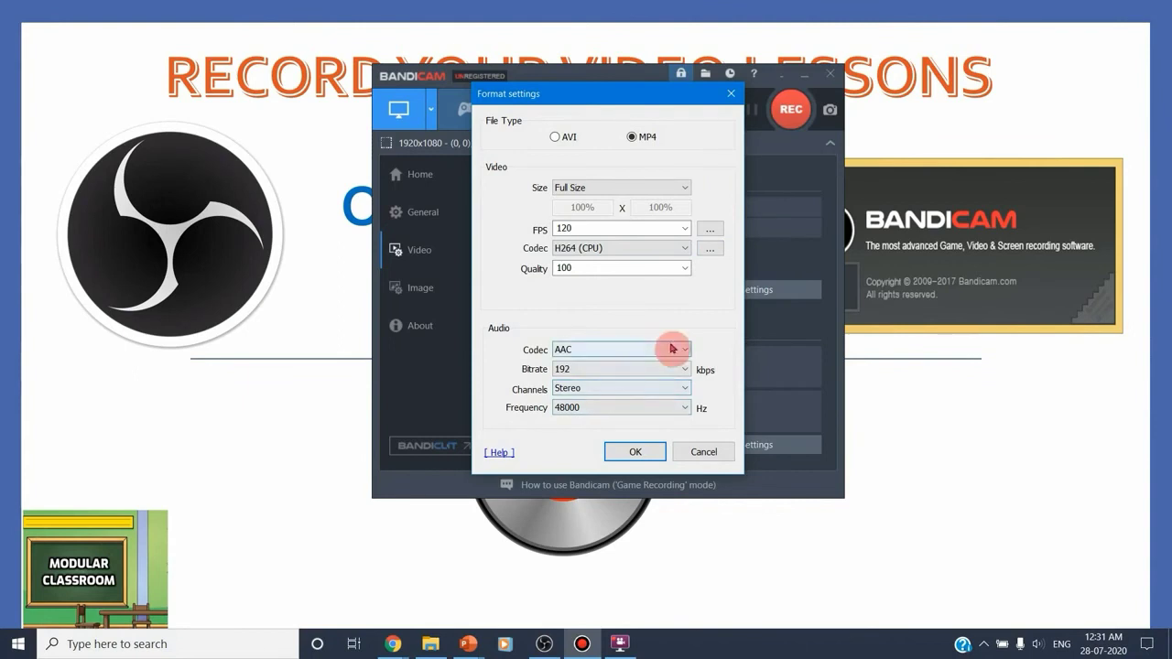
click(675, 349)
click(674, 356)
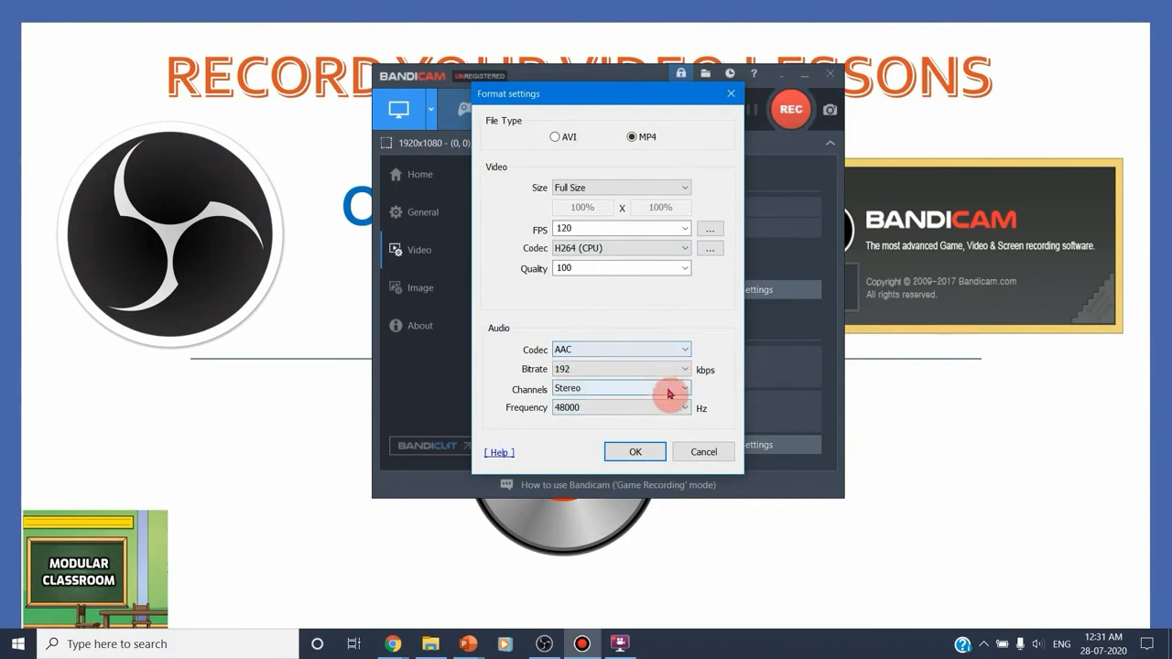
click(634, 453)
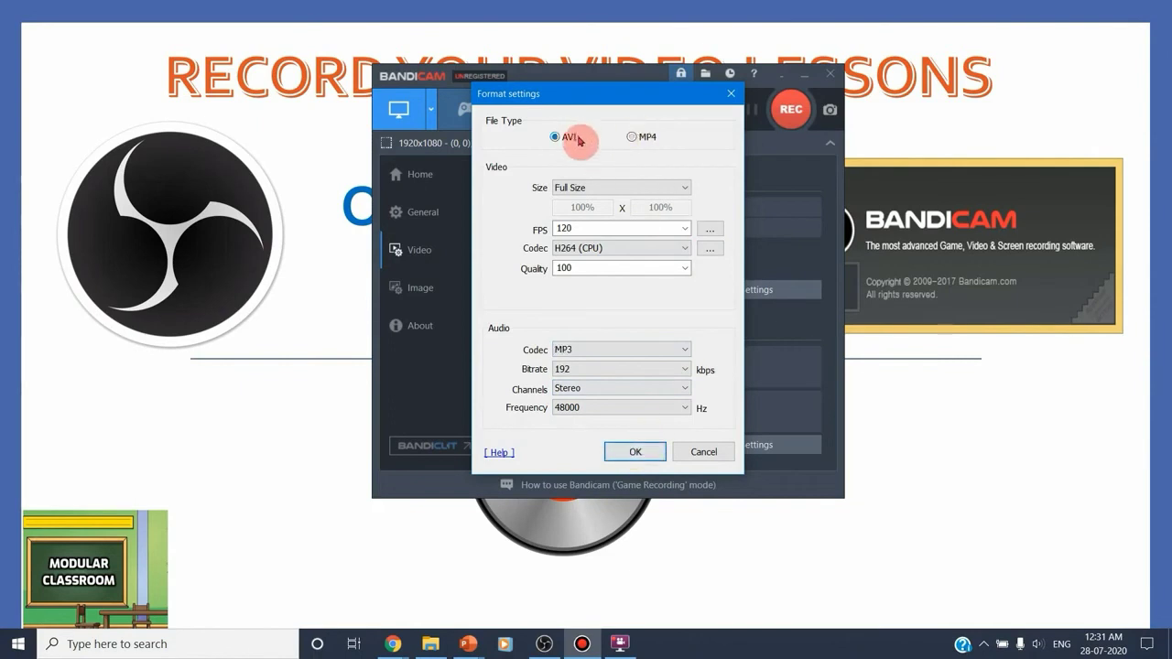
click(634, 452)
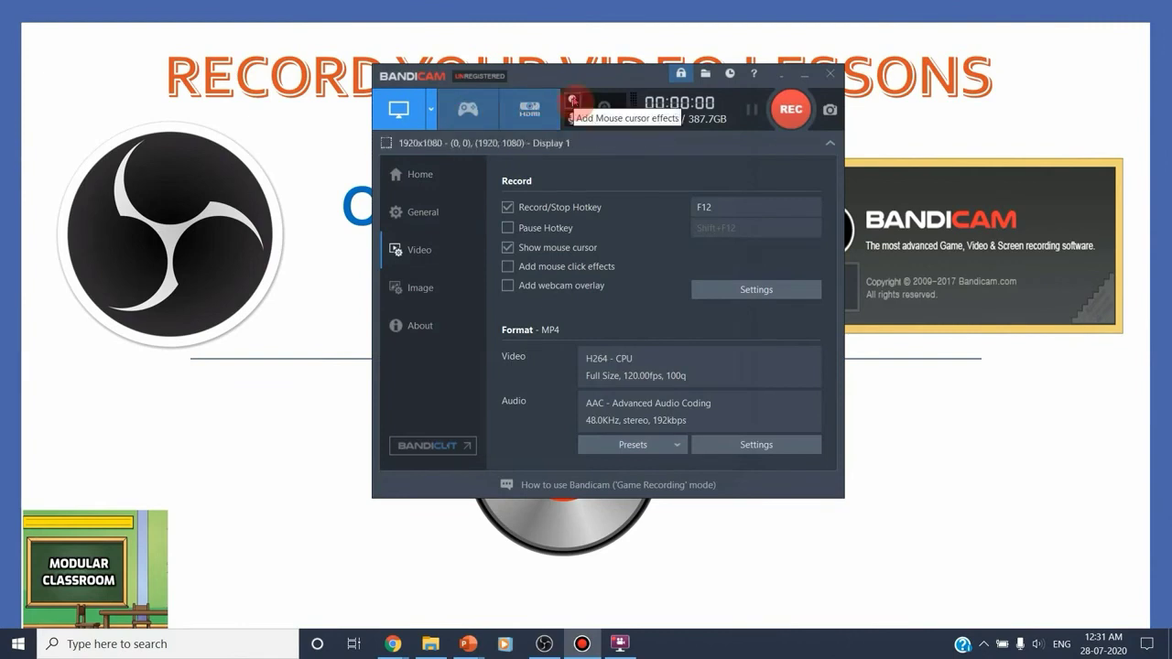
Change the mouse highlight effect color to blue in the recording settings
click(573, 100)
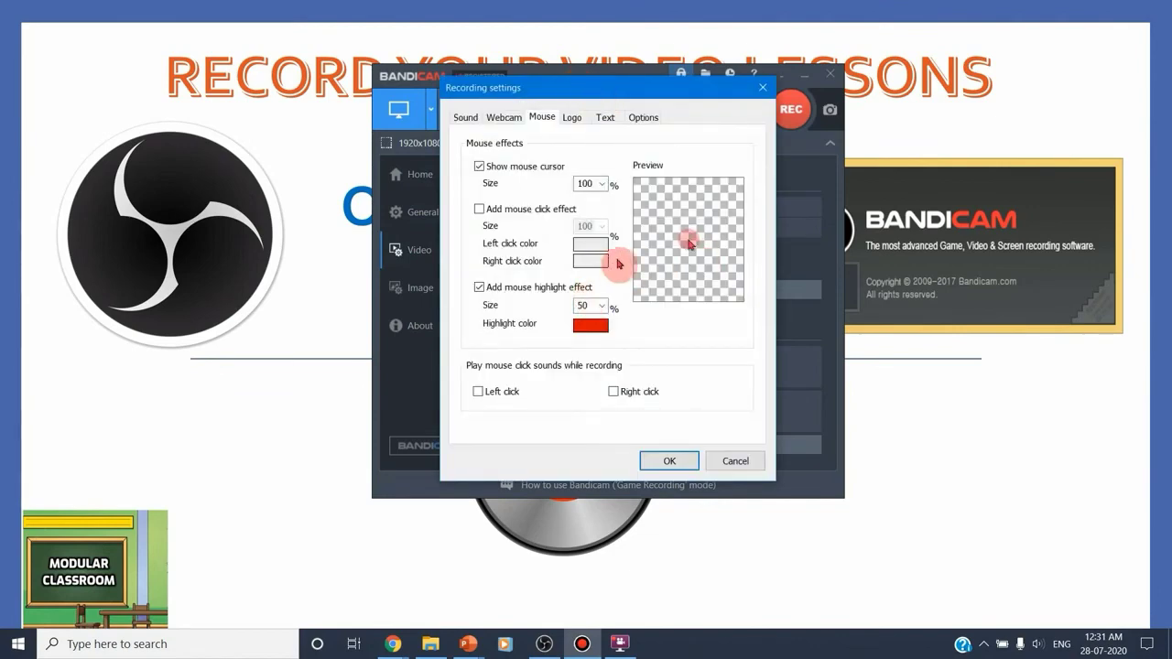
click(596, 325)
click(526, 252)
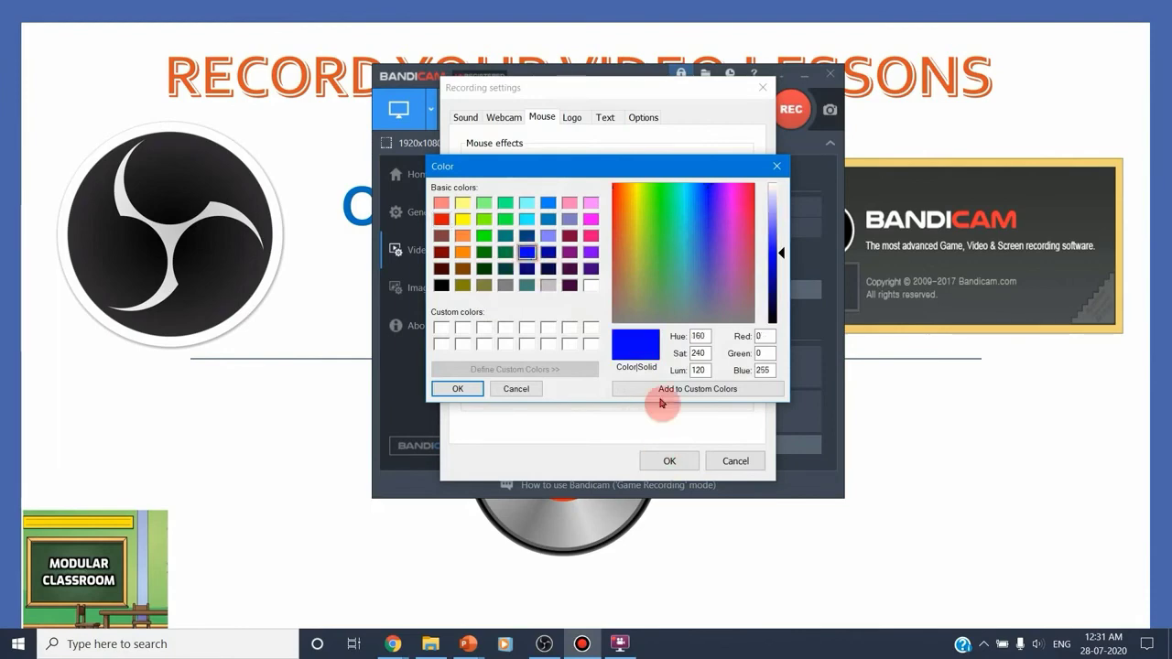
click(463, 389)
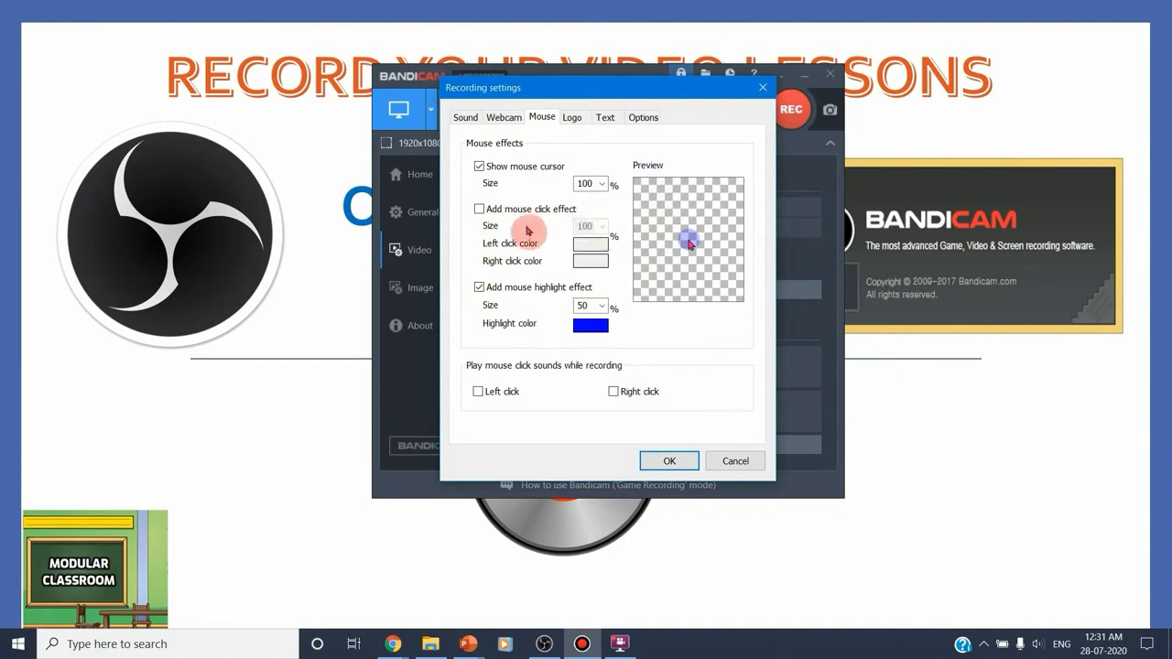
Enable the mouse click effect and set the mouse cursor size to 90%
click(480, 210)
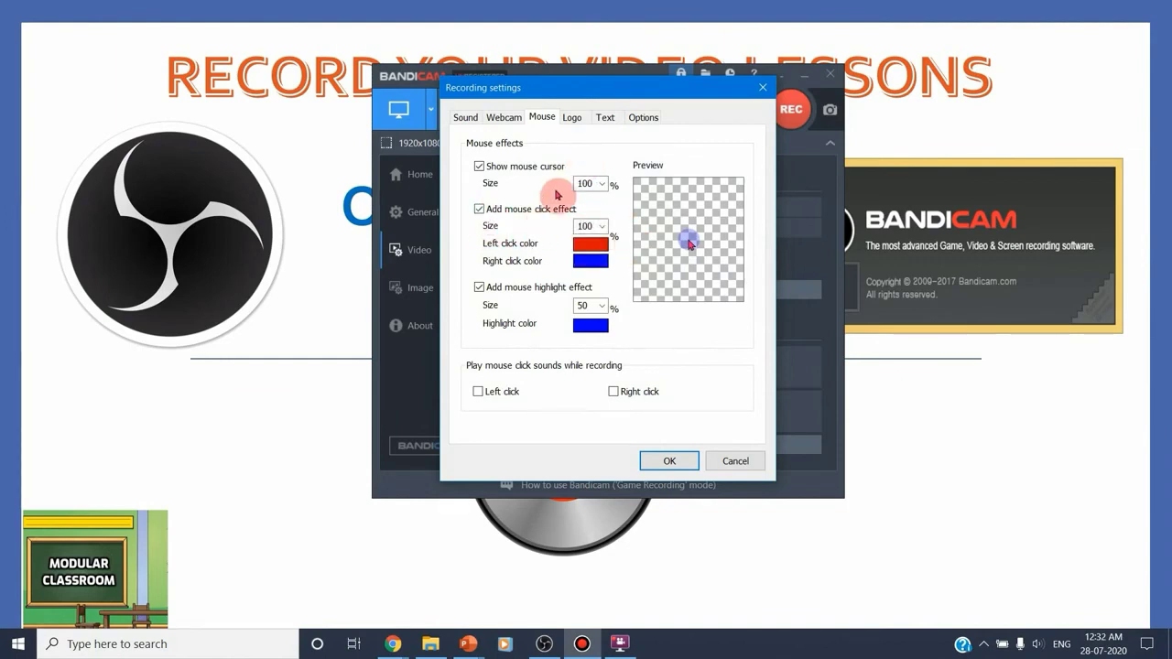
click(608, 188)
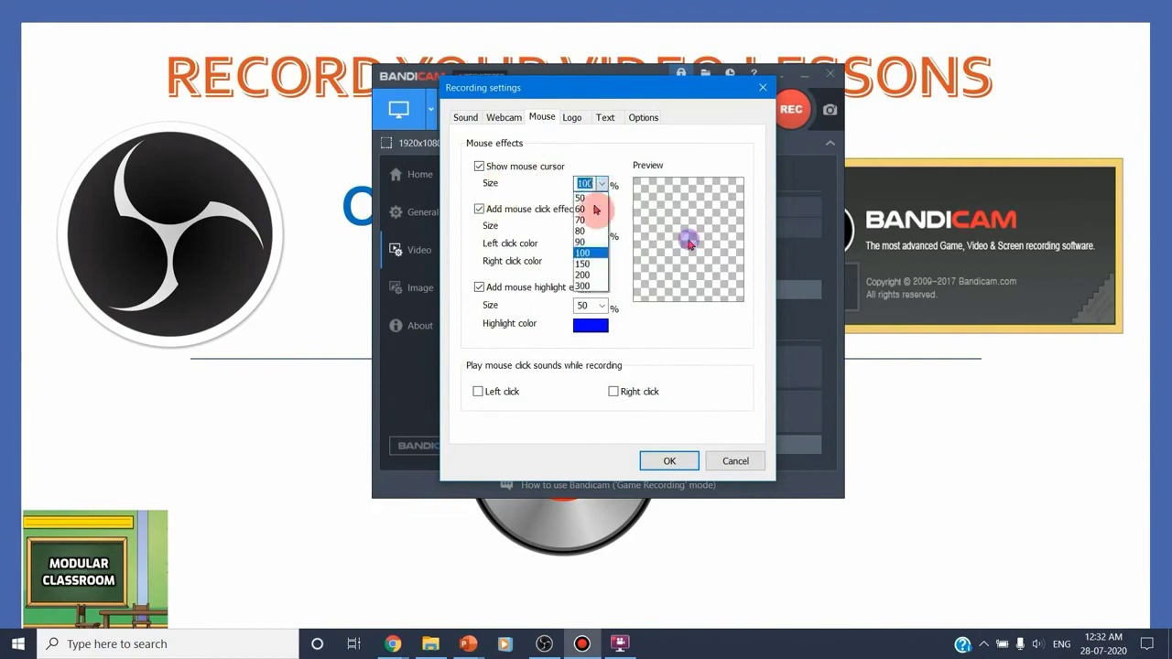
click(588, 242)
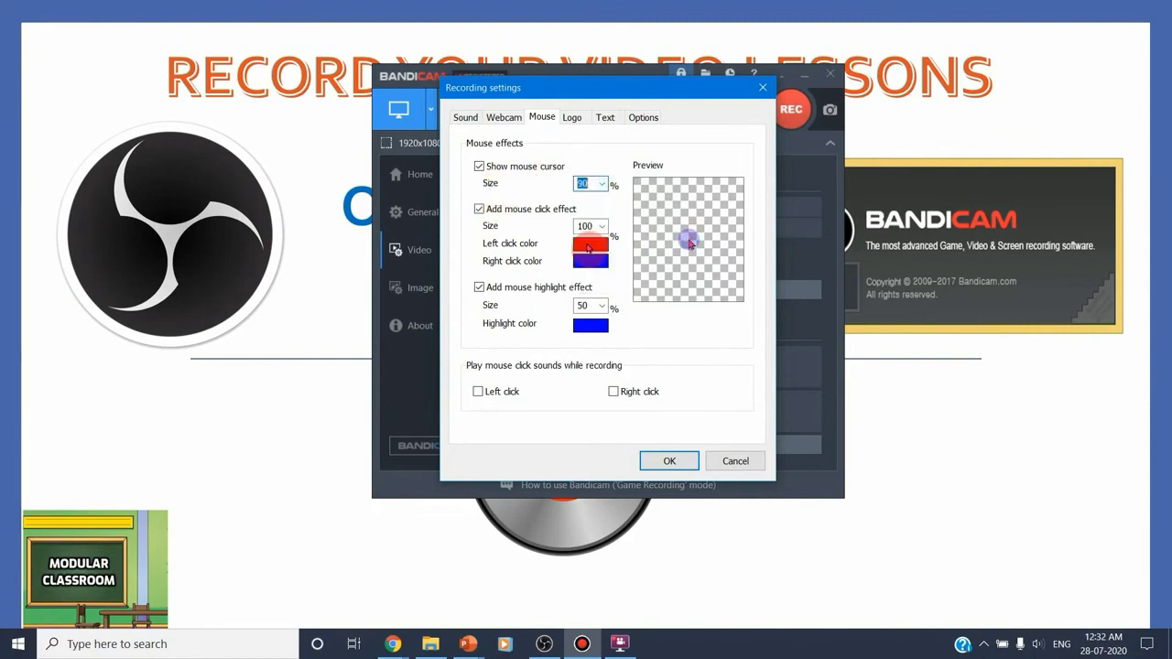
Turn on left and right mouse click sounds while recording and apply the recording settings
click(495, 394)
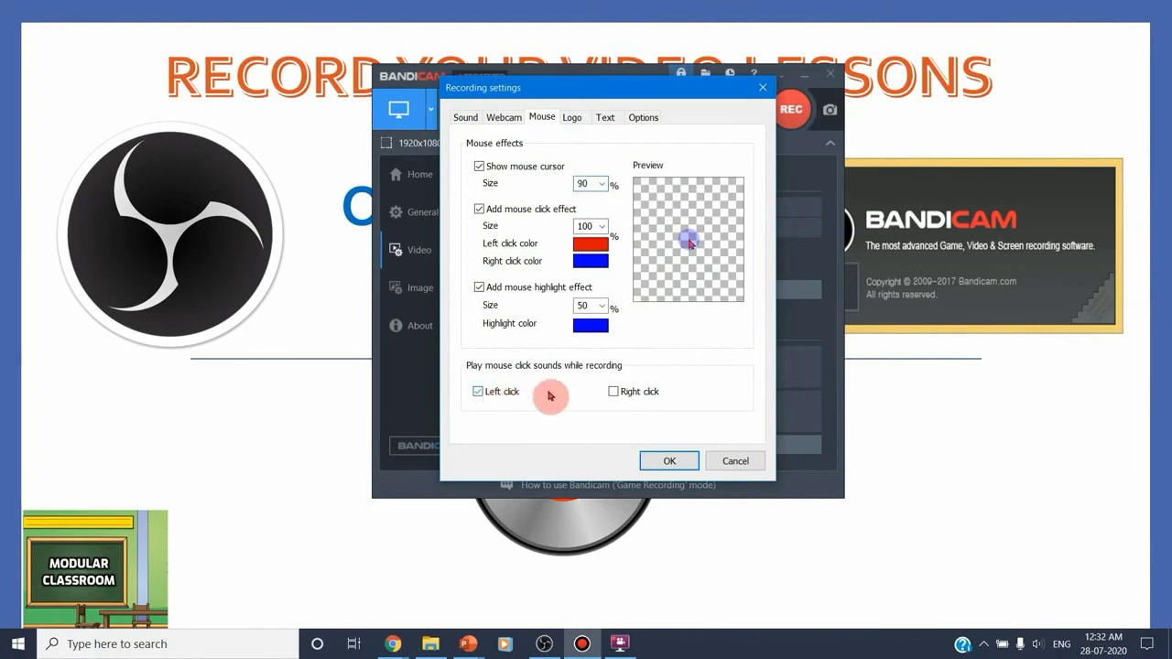
click(614, 394)
click(670, 462)
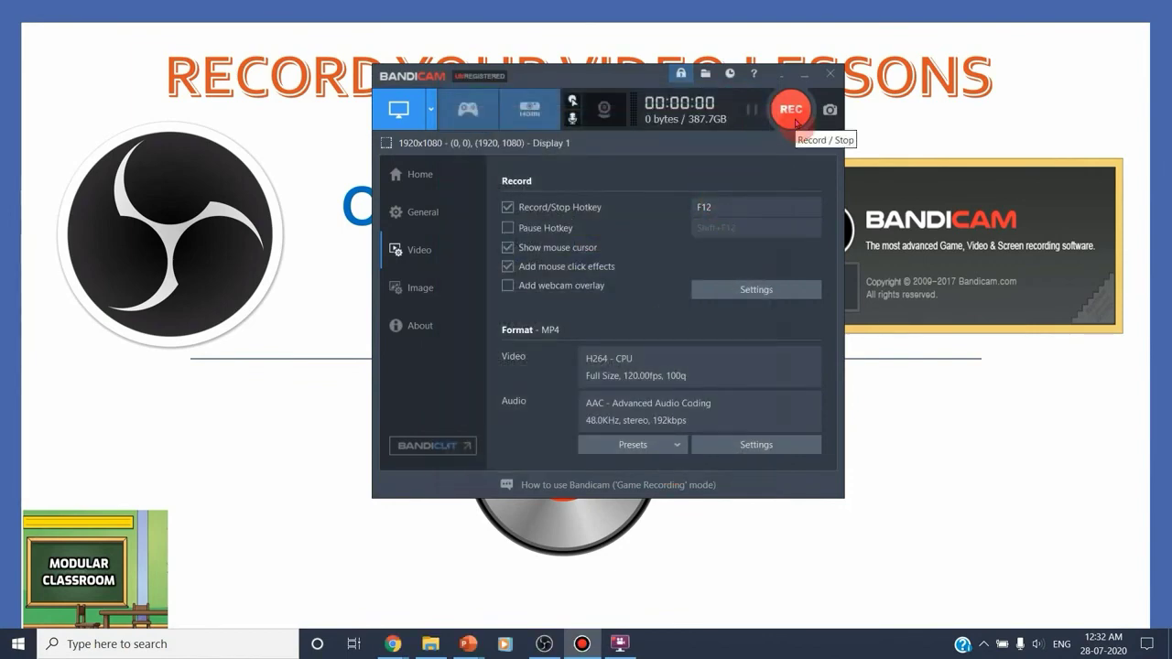
Start the Bandicam screen recording and bring up the JAVACM presentation in PowerPoint with the recorder minimized
click(791, 110)
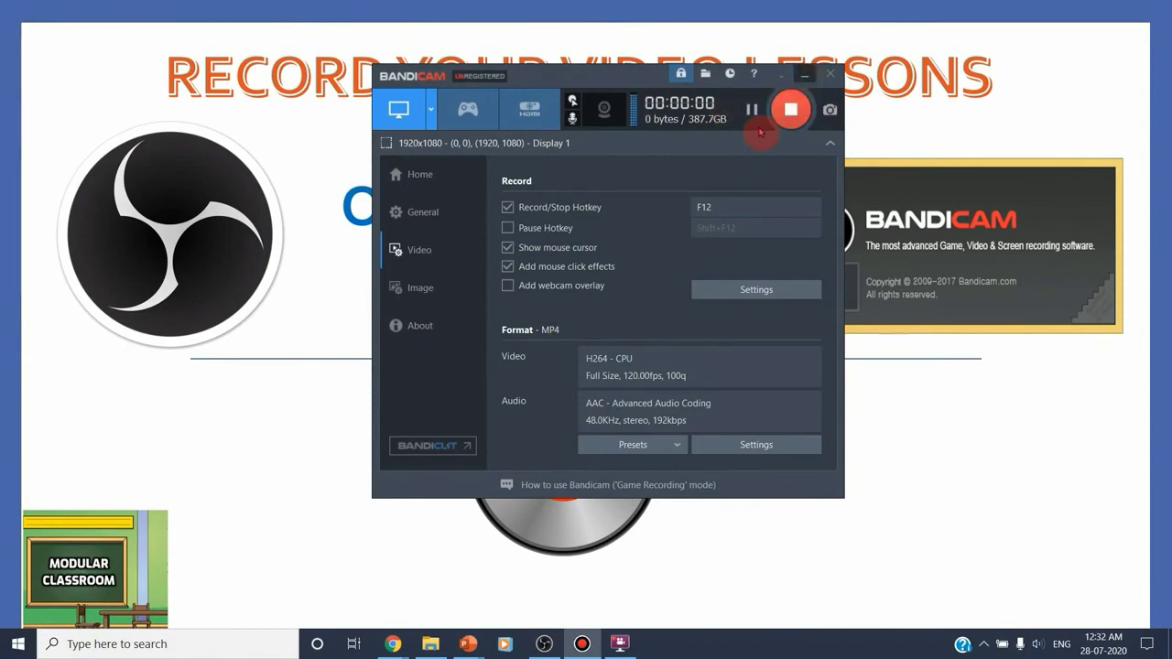
click(469, 641)
click(346, 591)
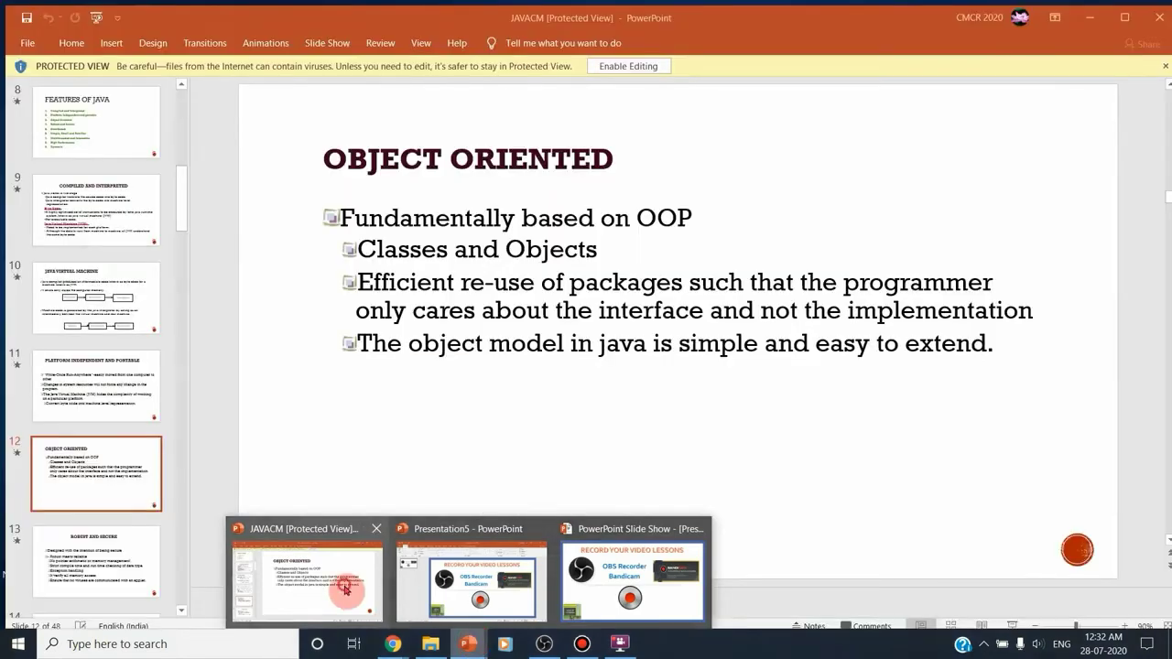
click(346, 591)
click(807, 73)
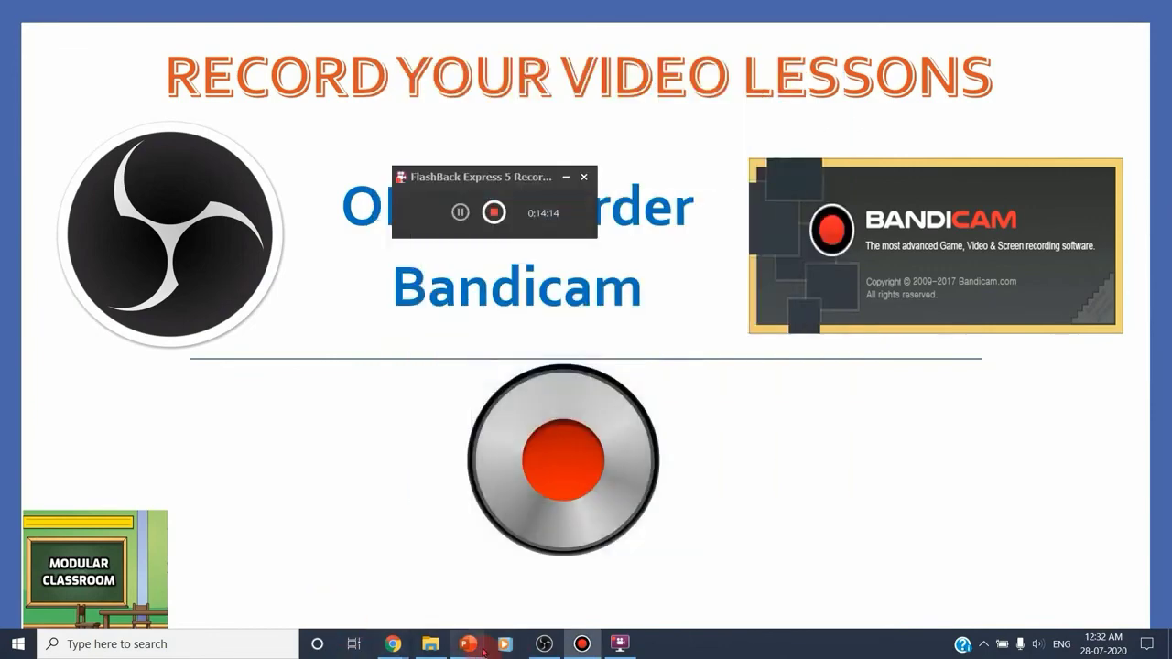
mouse_move(478, 649)
click(329, 609)
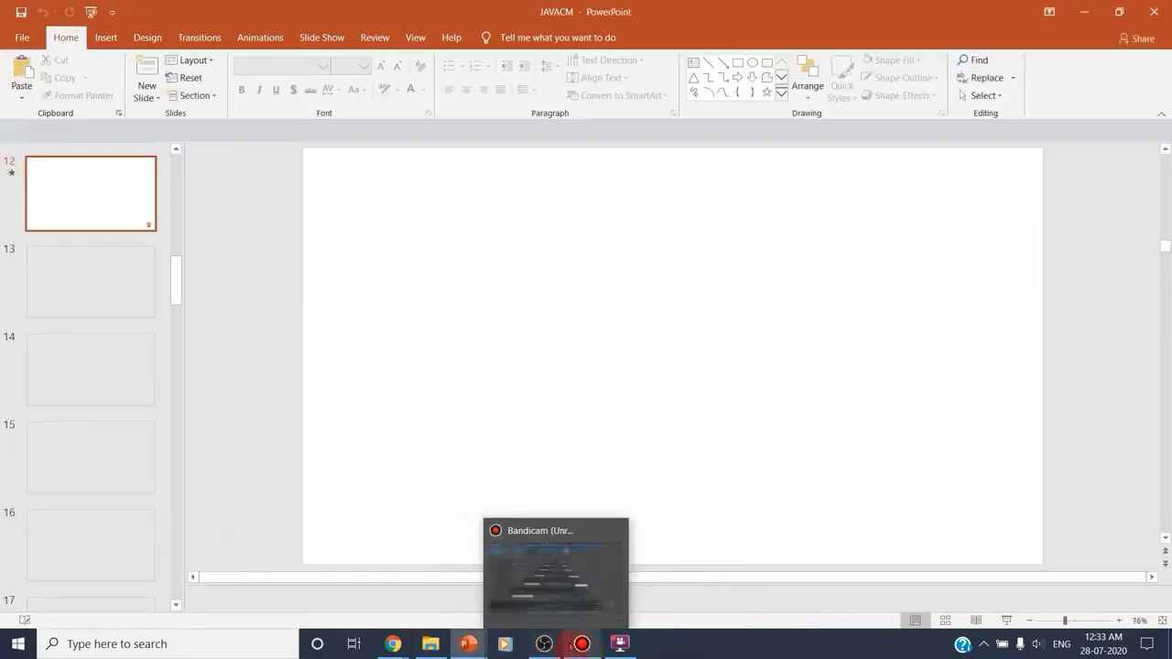
Stop the Bandicam recording and play today's MP4 video from the bandicam-recordings folder
click(581, 644)
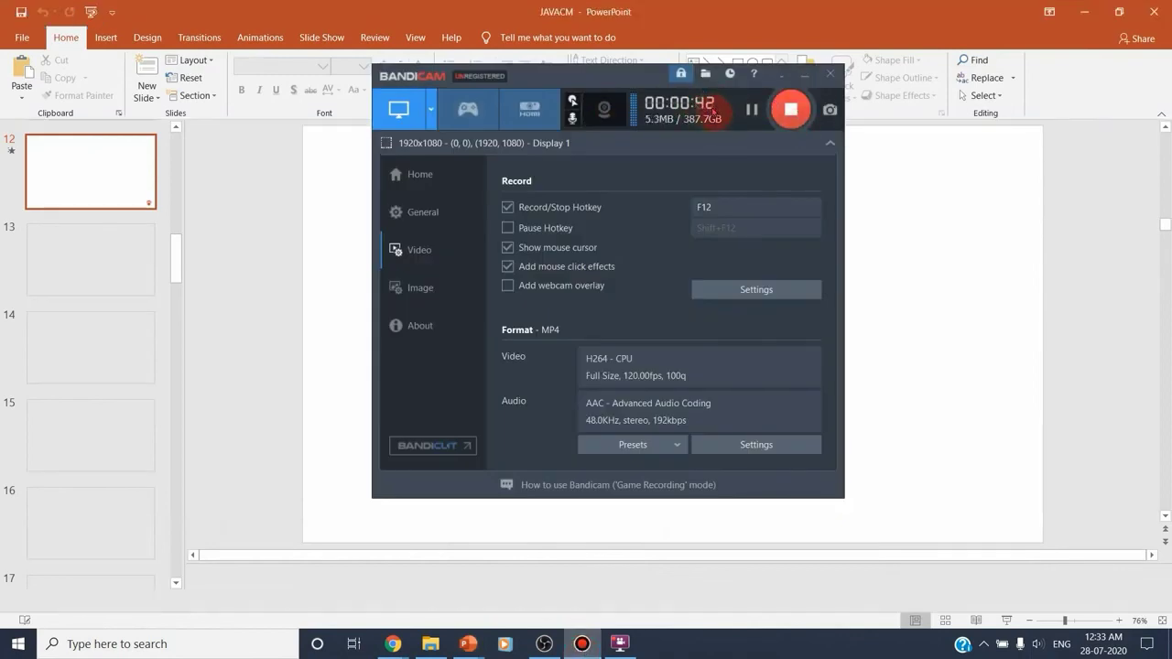
click(793, 111)
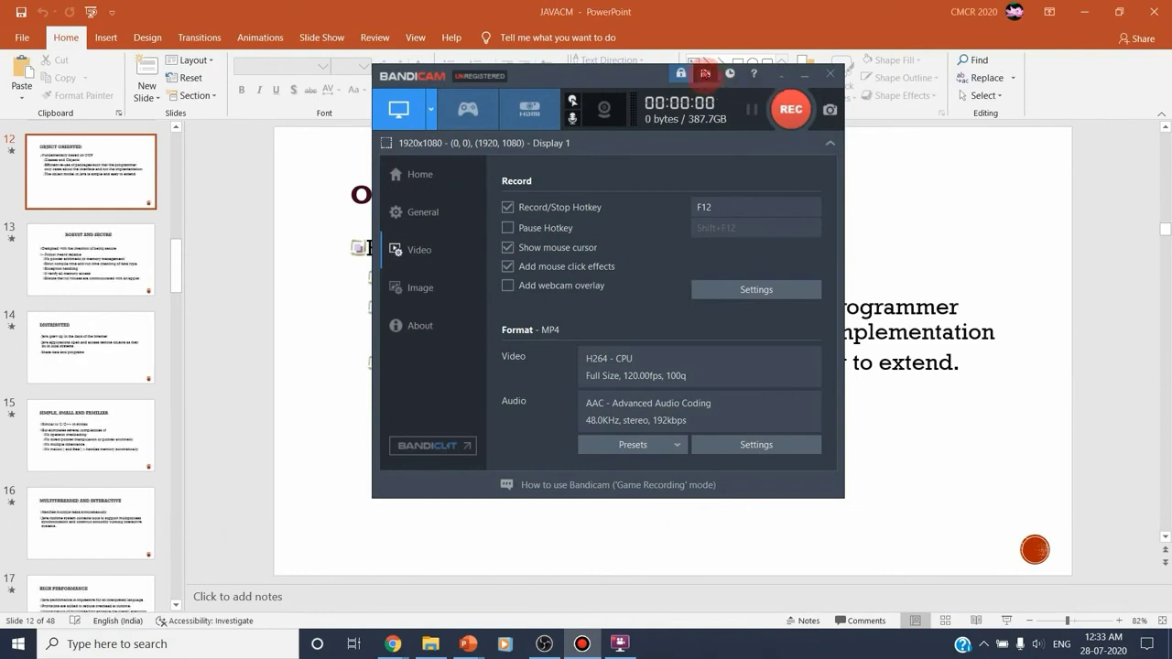
click(705, 73)
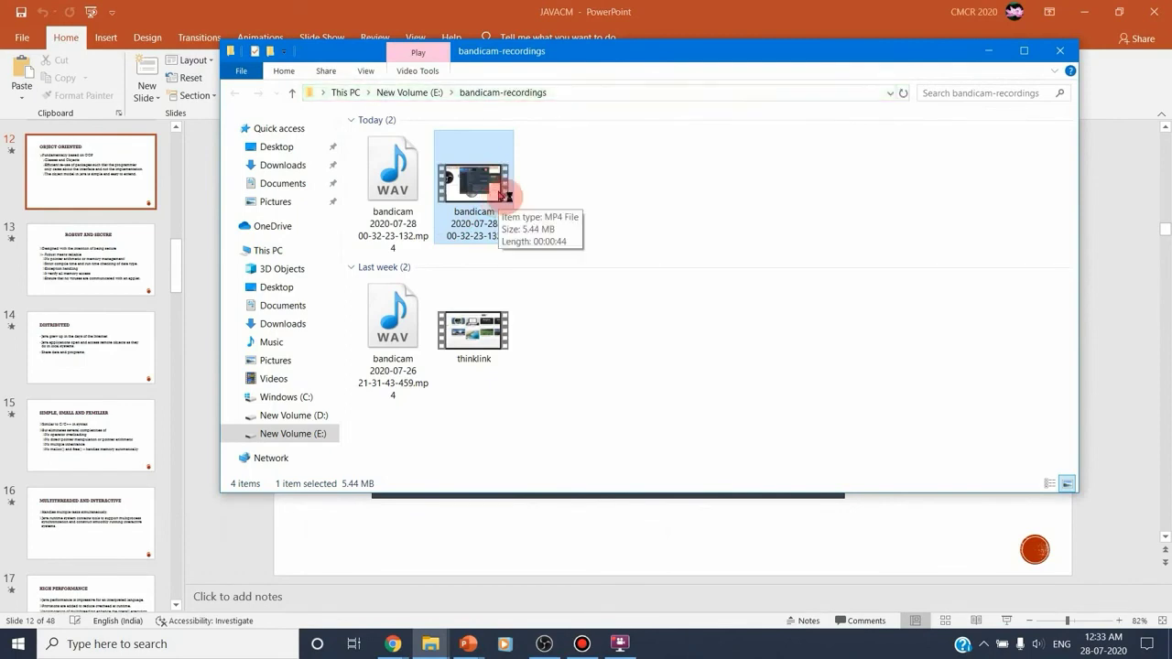
double_click(502, 195)
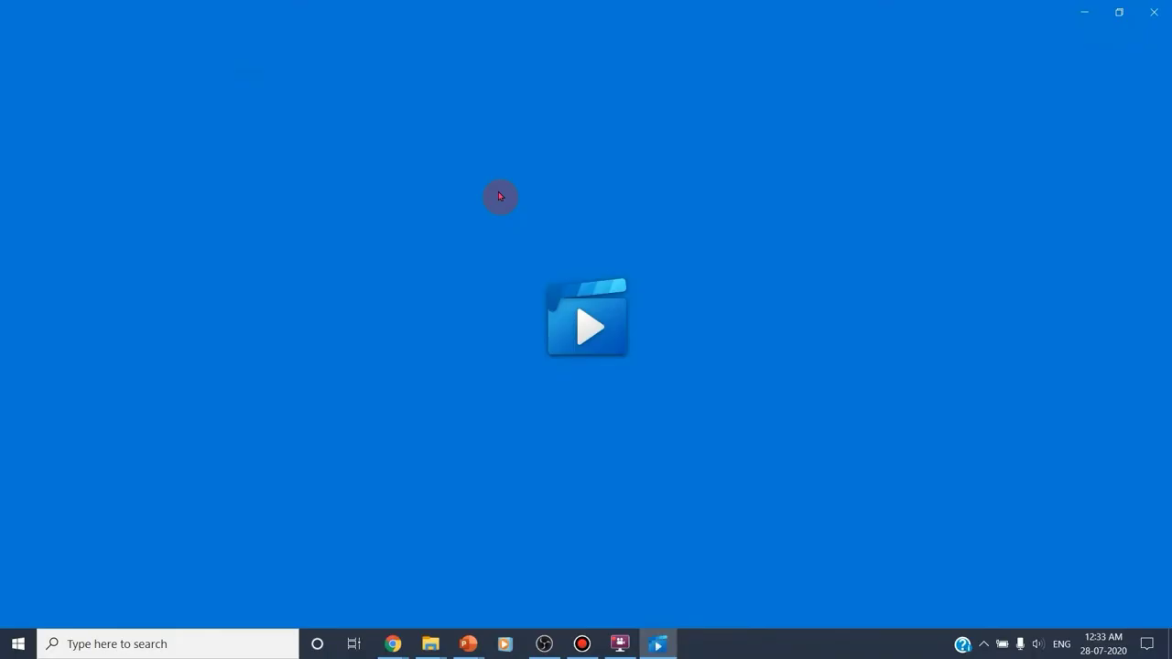